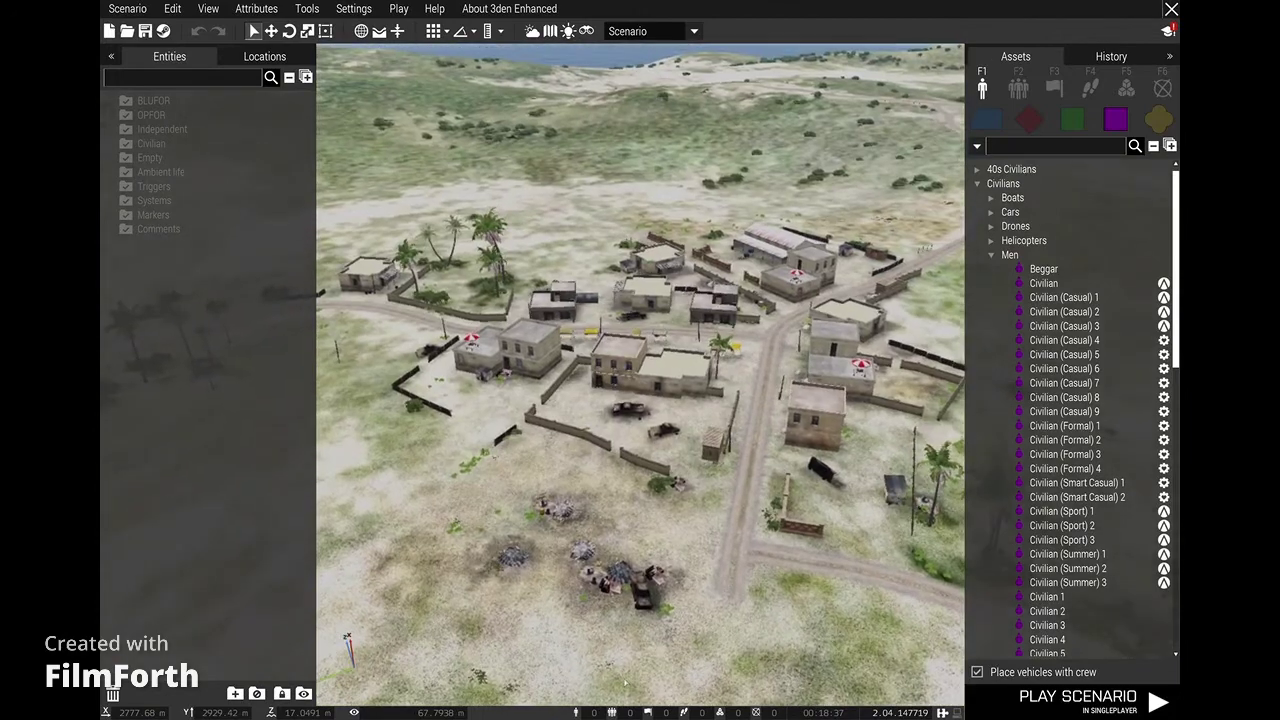
- Place a BLUFOR NATO Ammo Bearer beside the road junction in the village
key("d")
right_click_drag(800, 636, 665, 677)
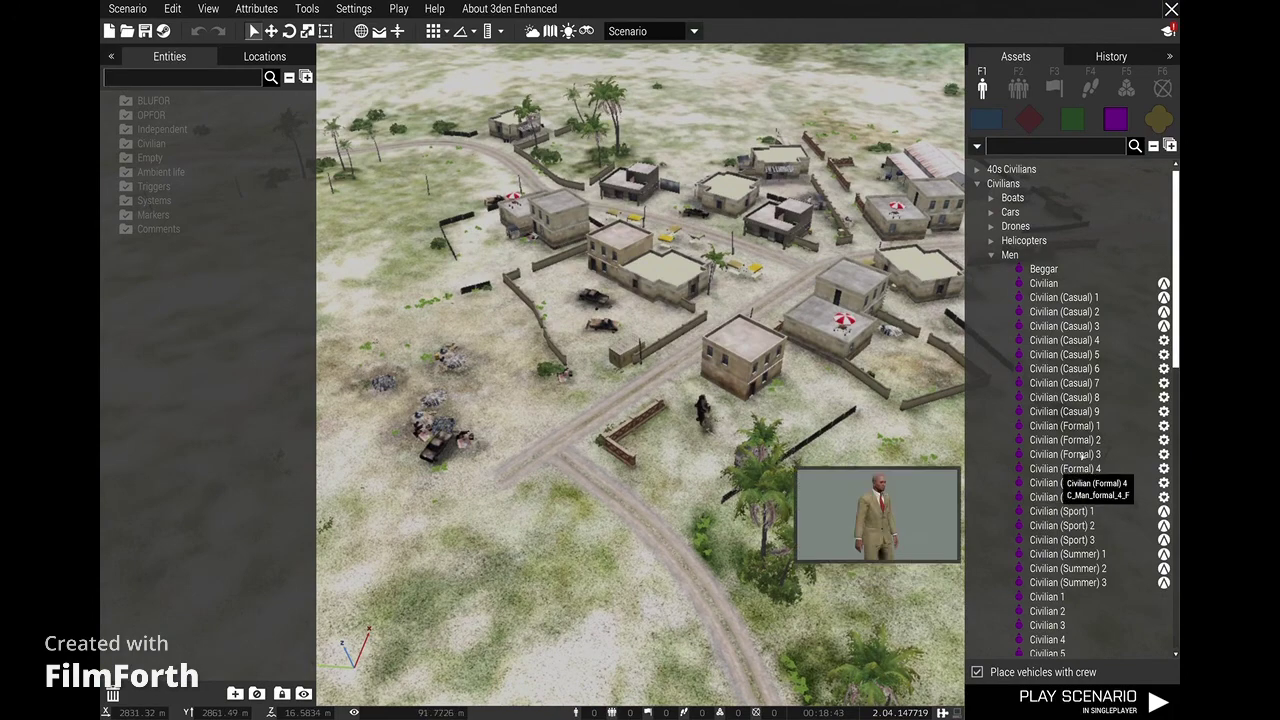
left_click(986, 119)
scroll(1050, 480, "down", 1)
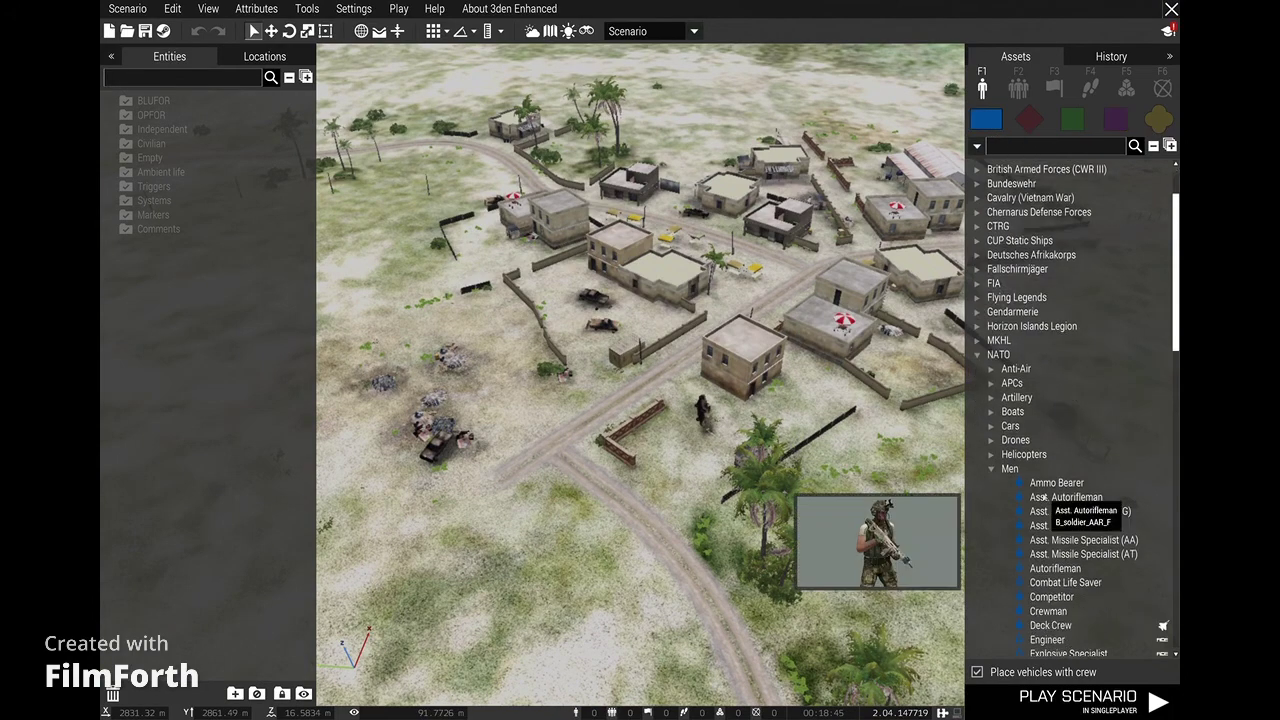
left_click(1051, 446)
left_click(1052, 458)
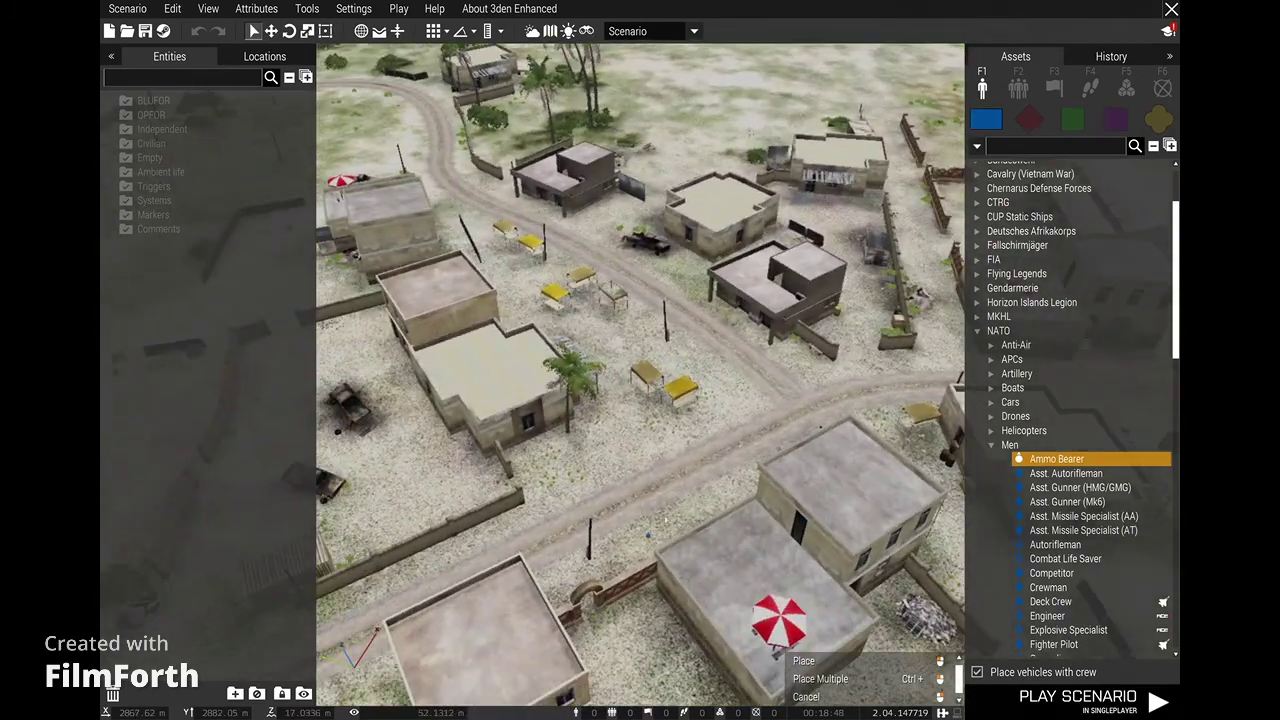
left_click(738, 394)
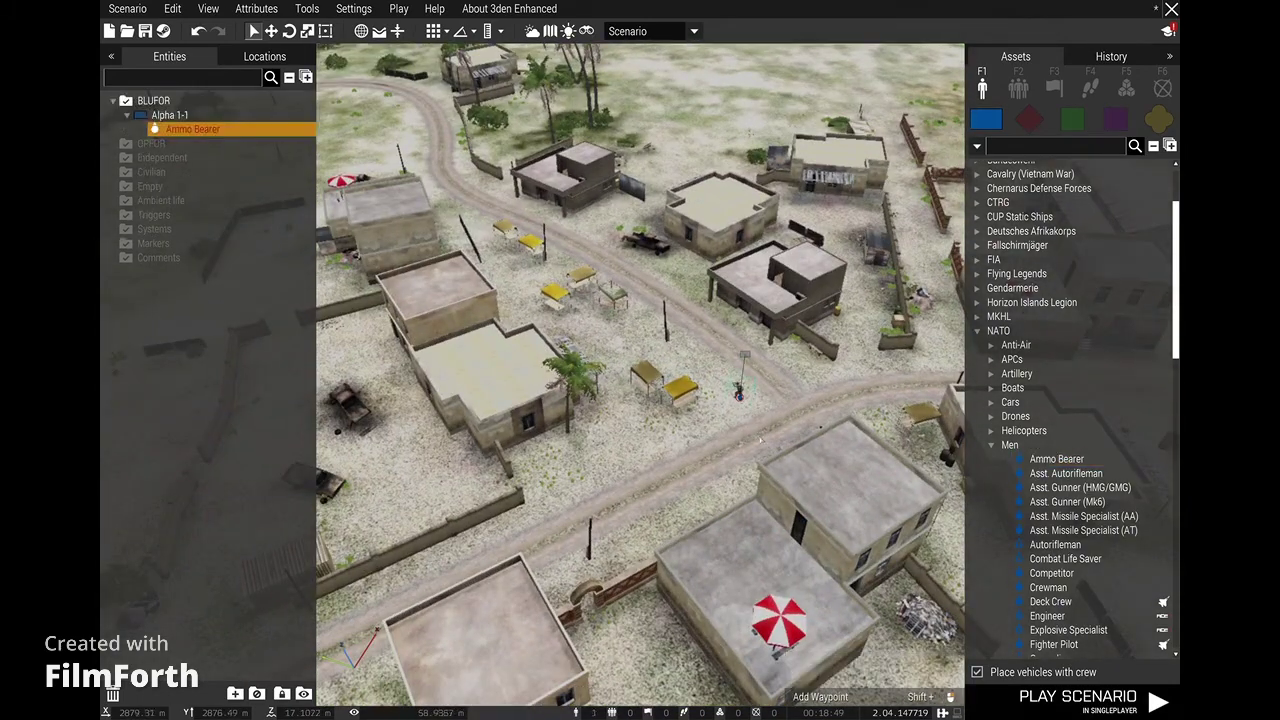
- Find the Civilian Presence module among the systems with the search term "civ" and place it in the village
key("s")
left_click(1116, 119)
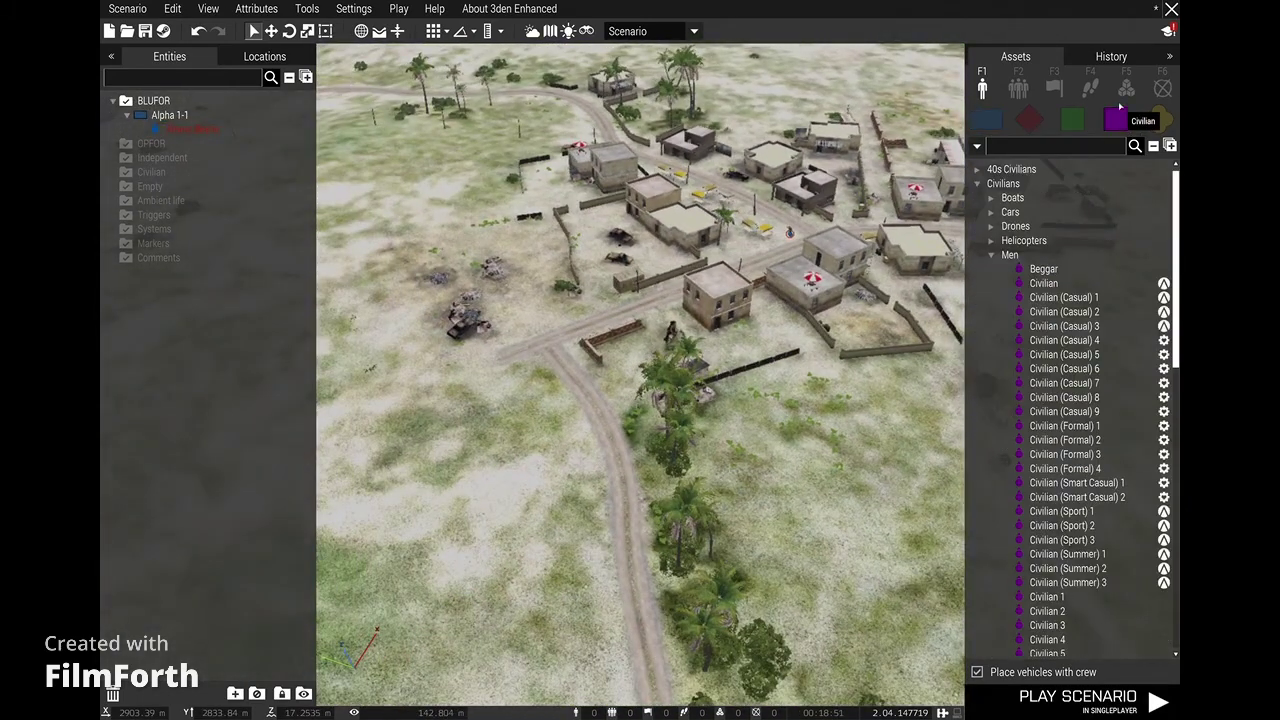
left_click(1126, 88)
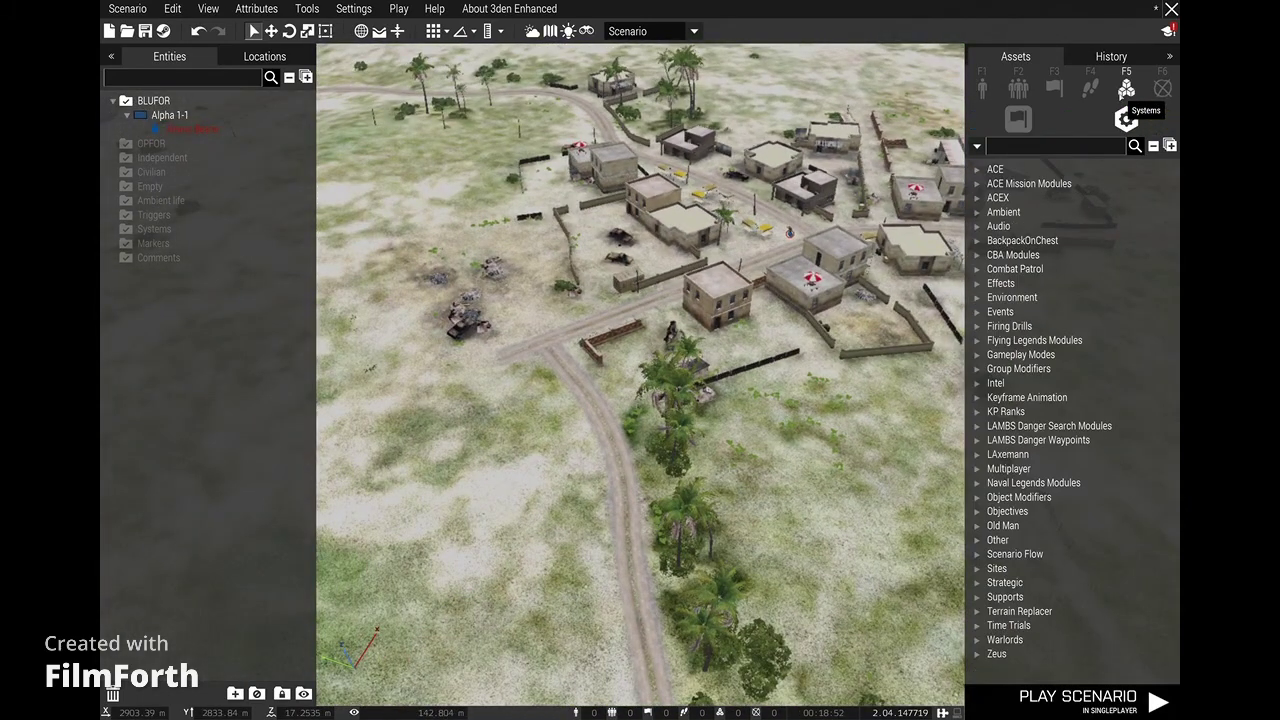
left_click(1049, 147)
type("civ")
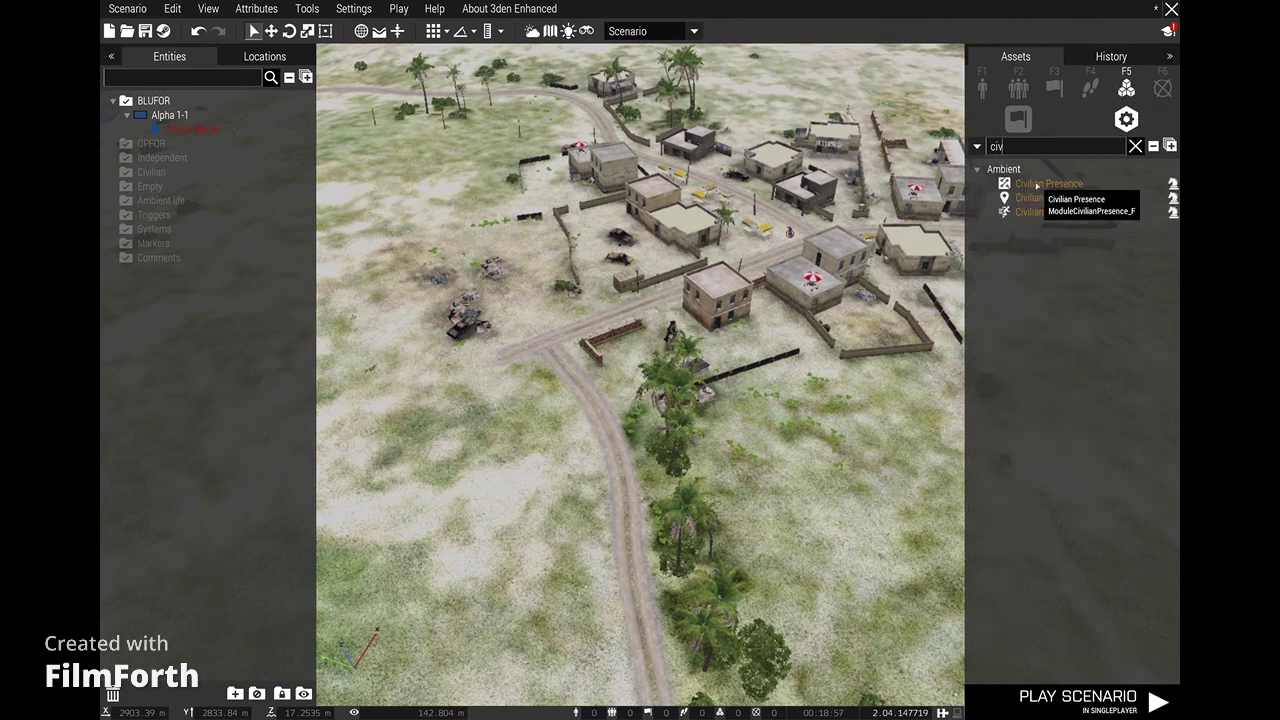
left_click(1045, 185)
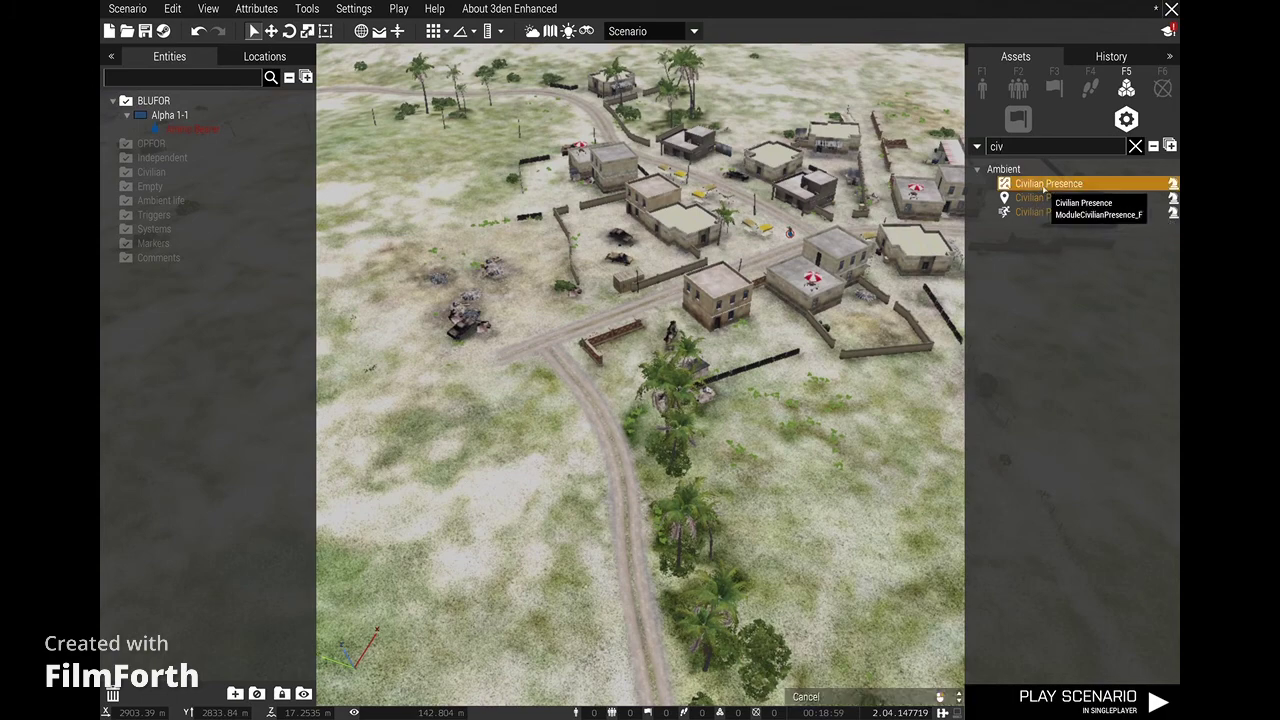
left_click(813, 252)
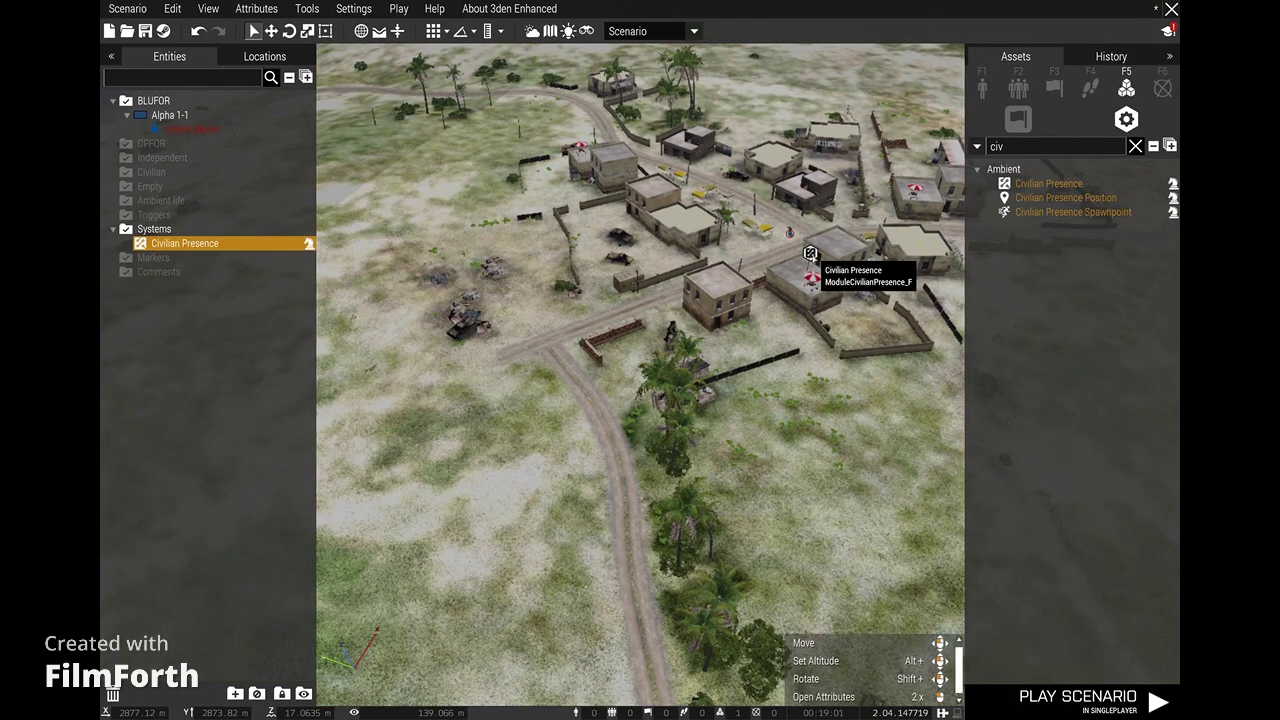
- Using the map view, set the Civilian Presence module's area size to 200 by 200
key("m")
scroll(506, 387, "up", 10)
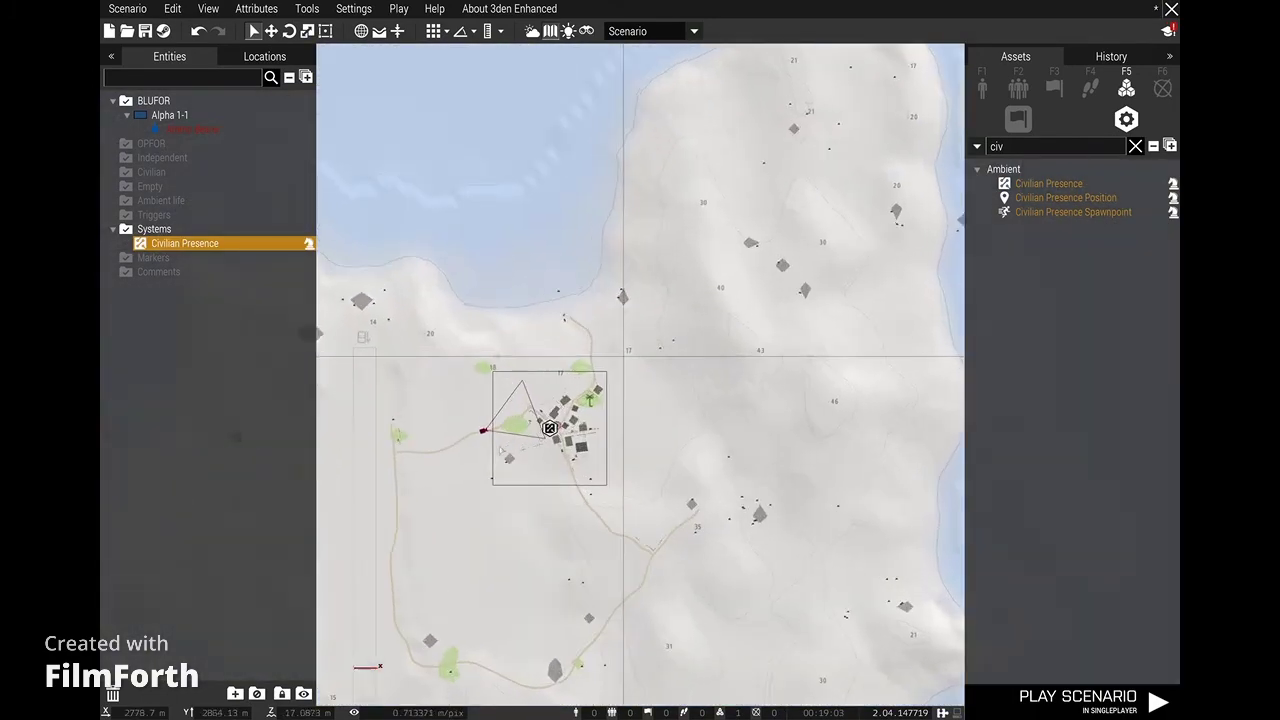
scroll(506, 387, "down", 4)
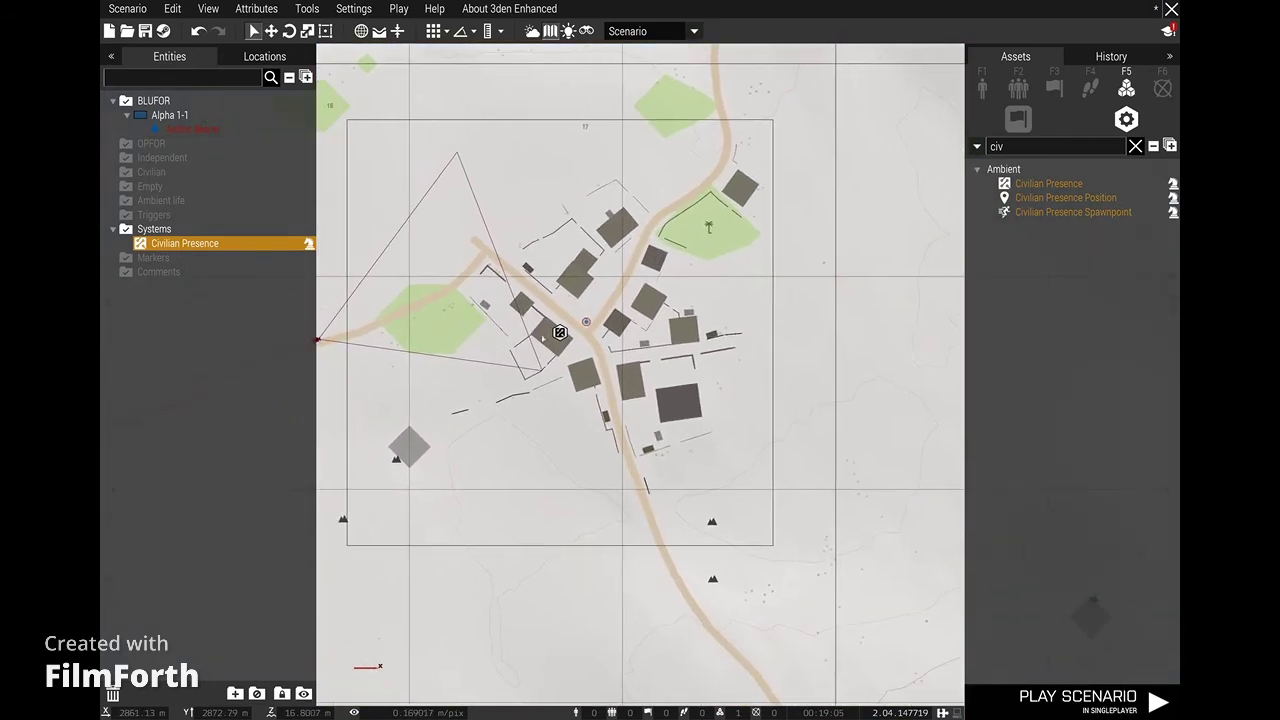
double_click(578, 346)
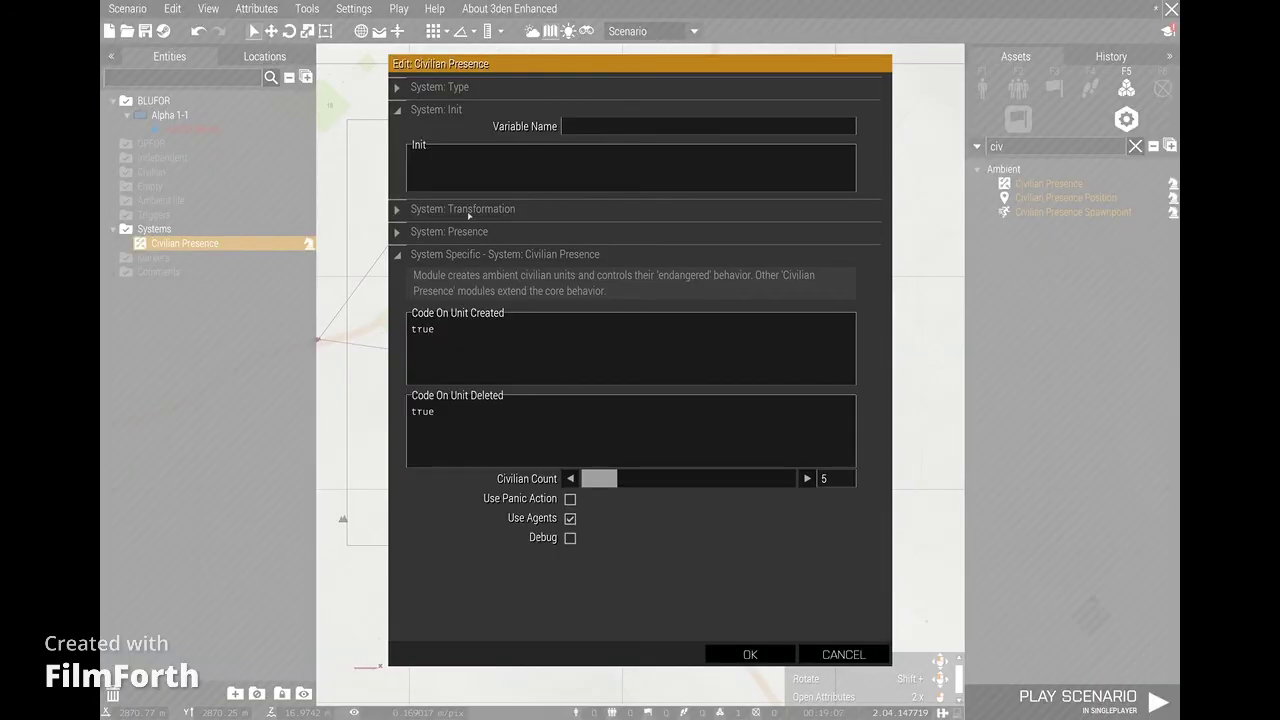
left_click(468, 210)
left_click(576, 264)
type("200")
left_click(720, 263)
type("2")
key("Return")
scroll(627, 317, "down", 3)
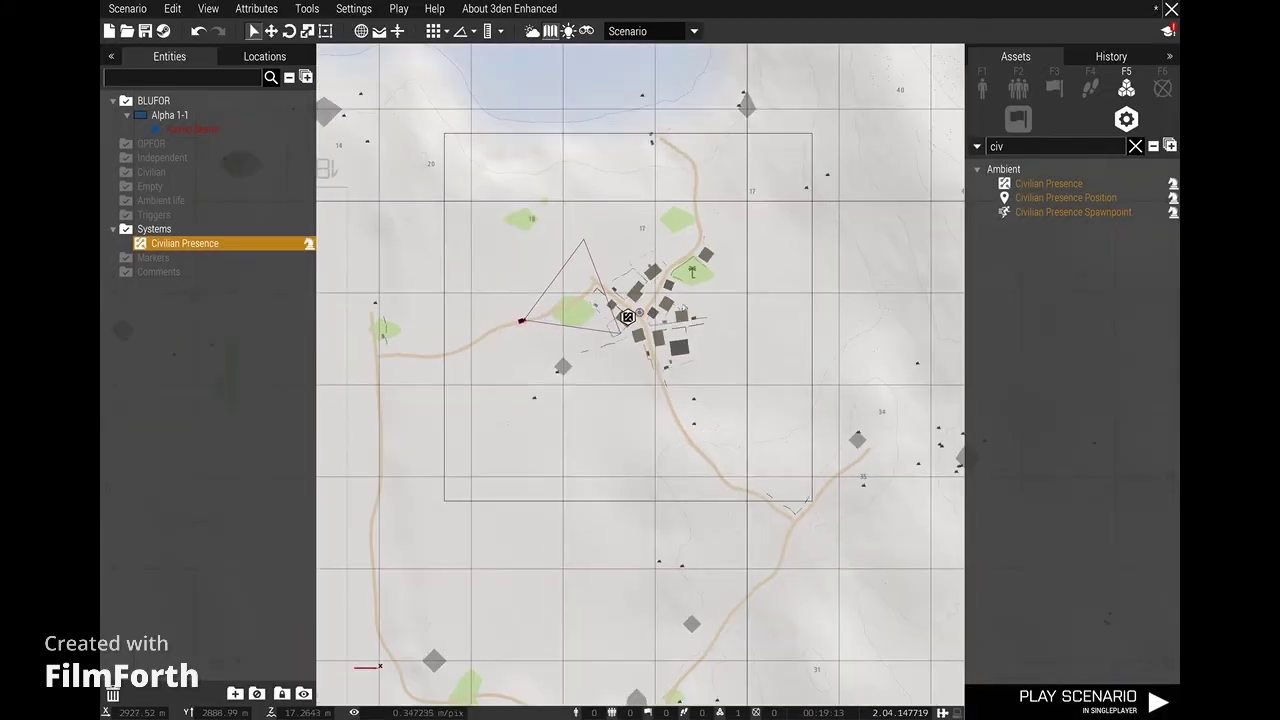
- Change the Civilian Presence area's shape to an ellipse
double_click(627, 317)
left_click(606, 366)
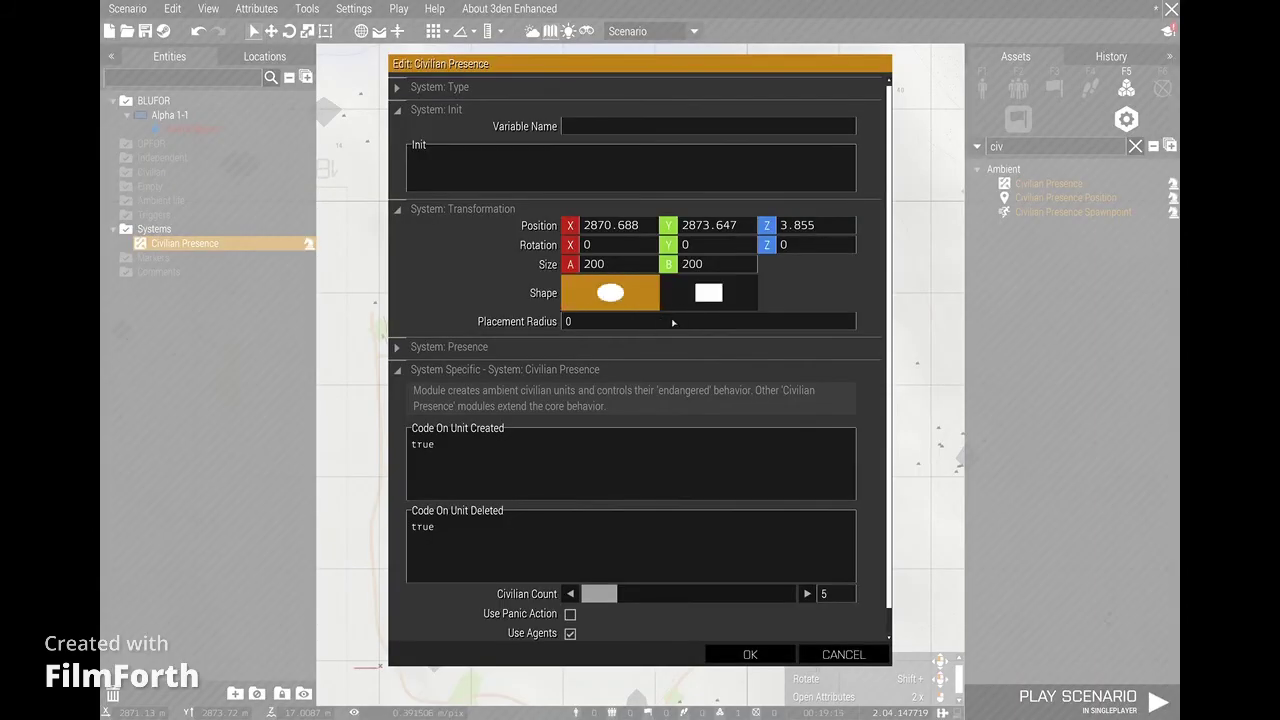
key("Return")
- Set the Civilian Presence module's civilian count to 20 and enable Use Panic Action, with Use Agents enabled
scroll(670, 319, "up", 3)
right_click_drag(665, 318, 724, 296)
scroll(762, 282, "up", 1)
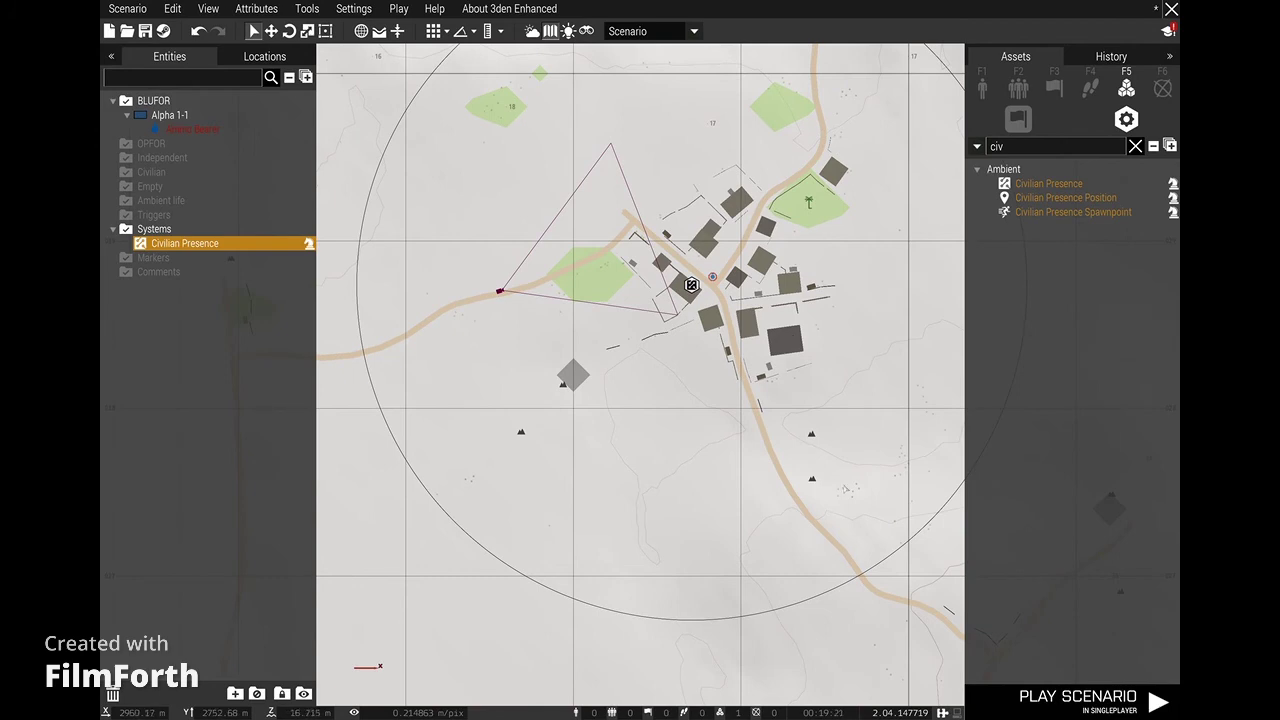
scroll(680, 385, "down", 2)
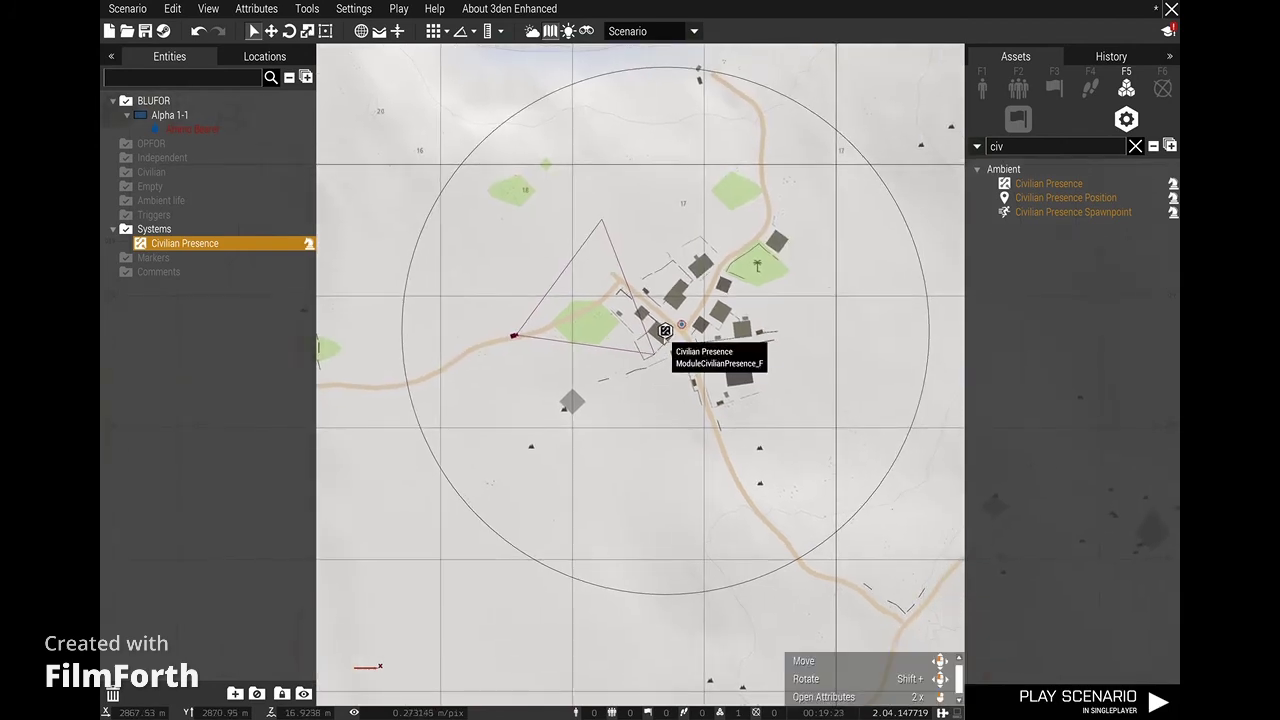
double_click(663, 338)
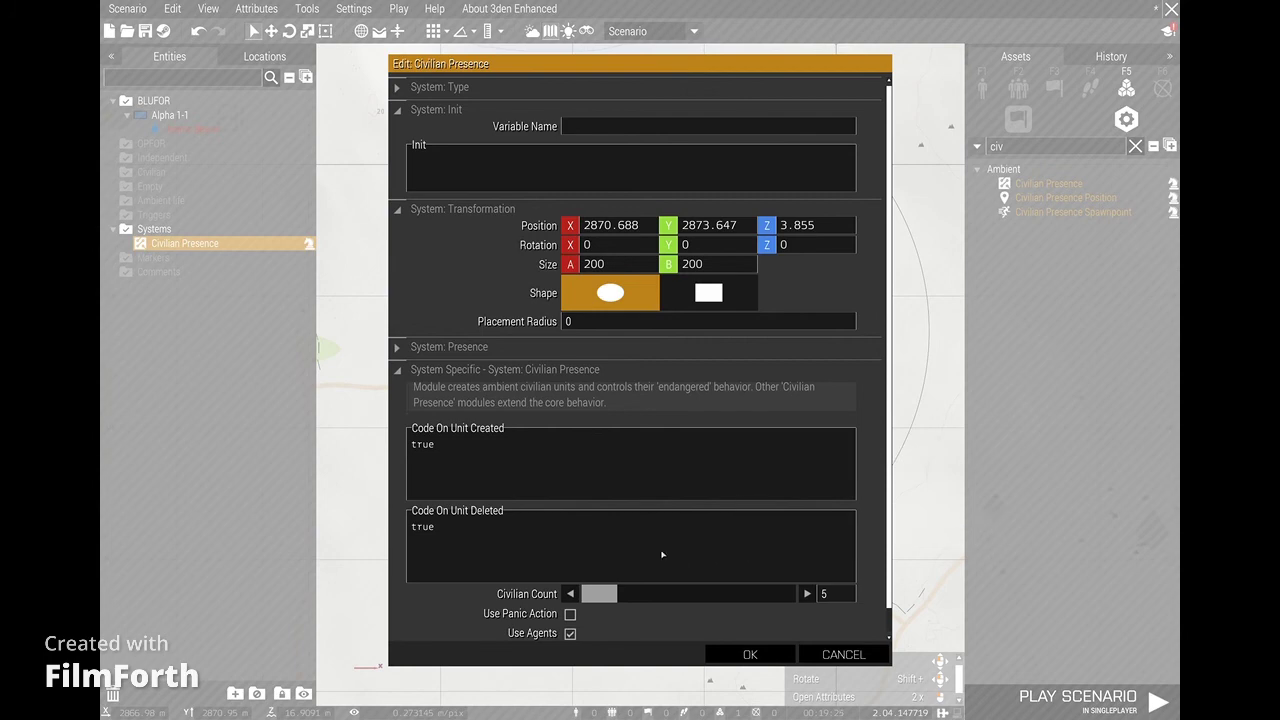
scroll(660, 560, "down", 1)
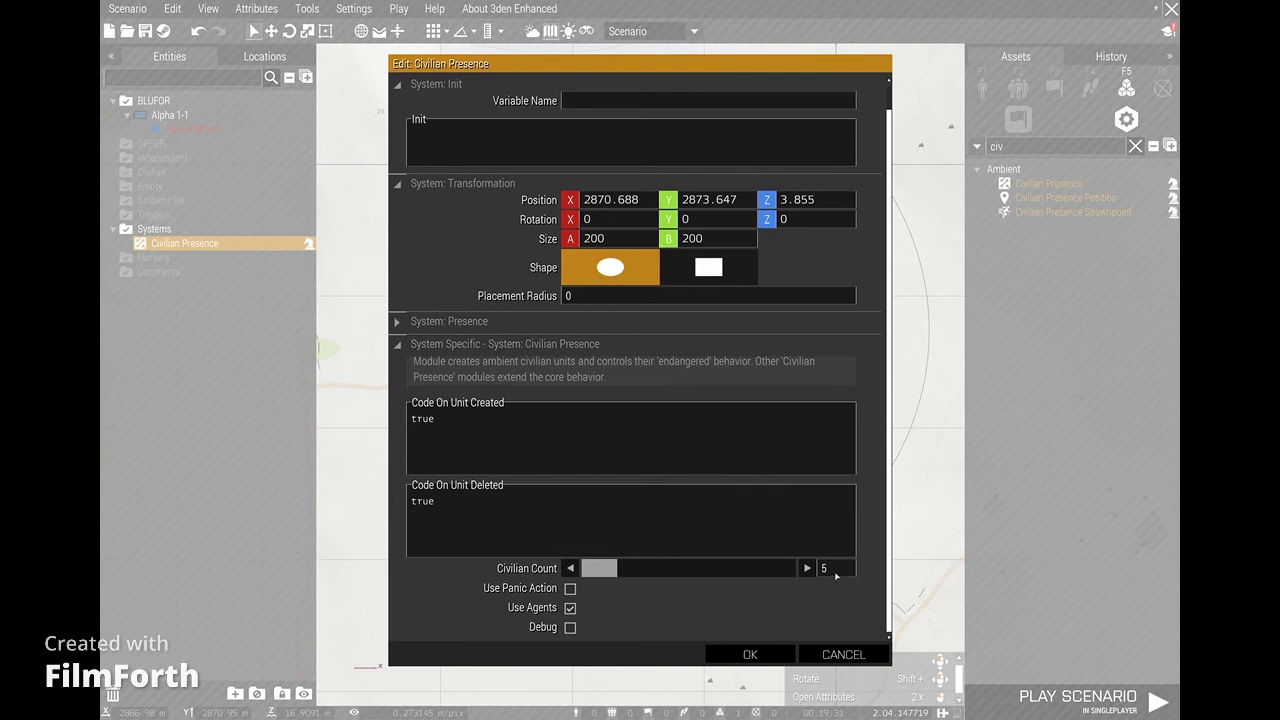
left_click(790, 600)
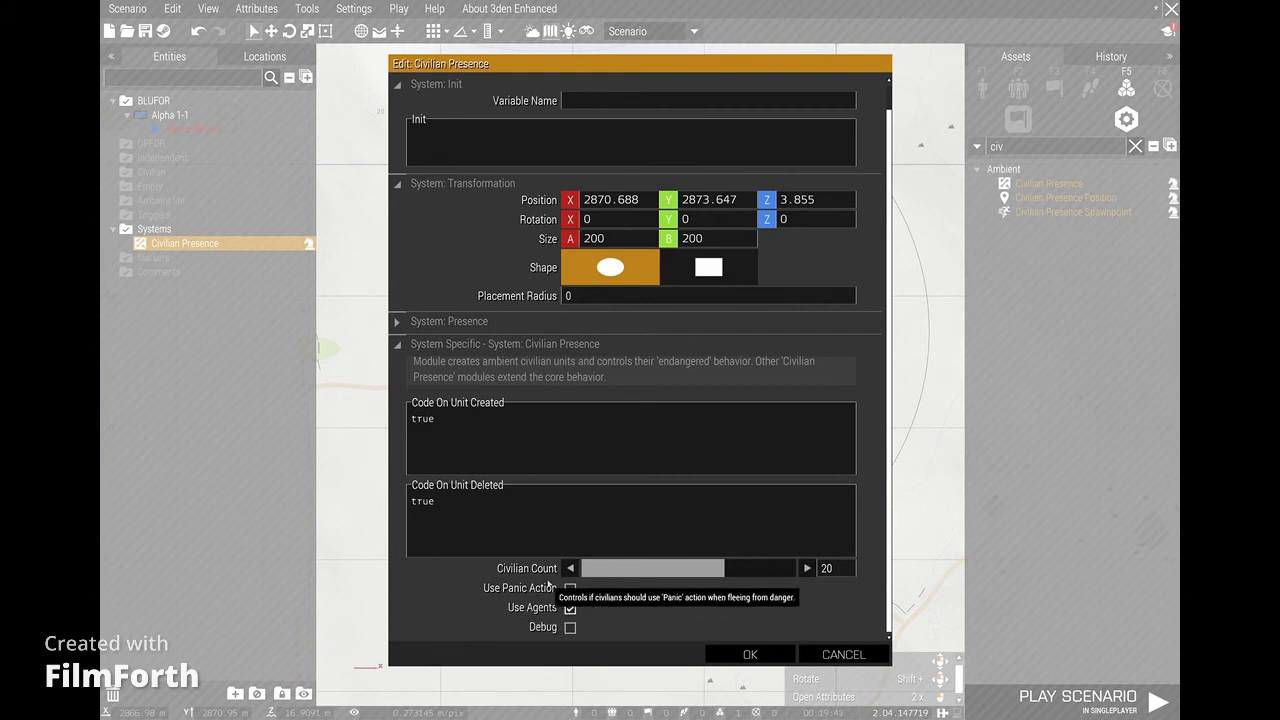
left_click(570, 607)
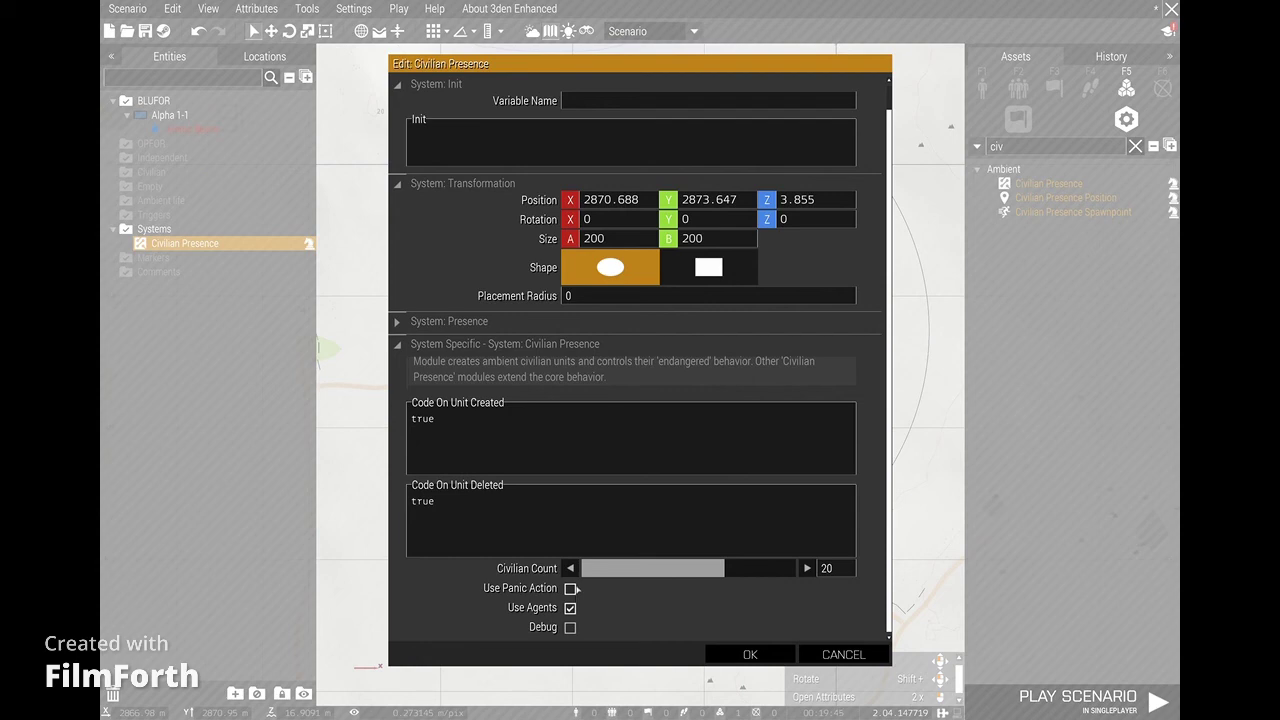
left_click(569, 589)
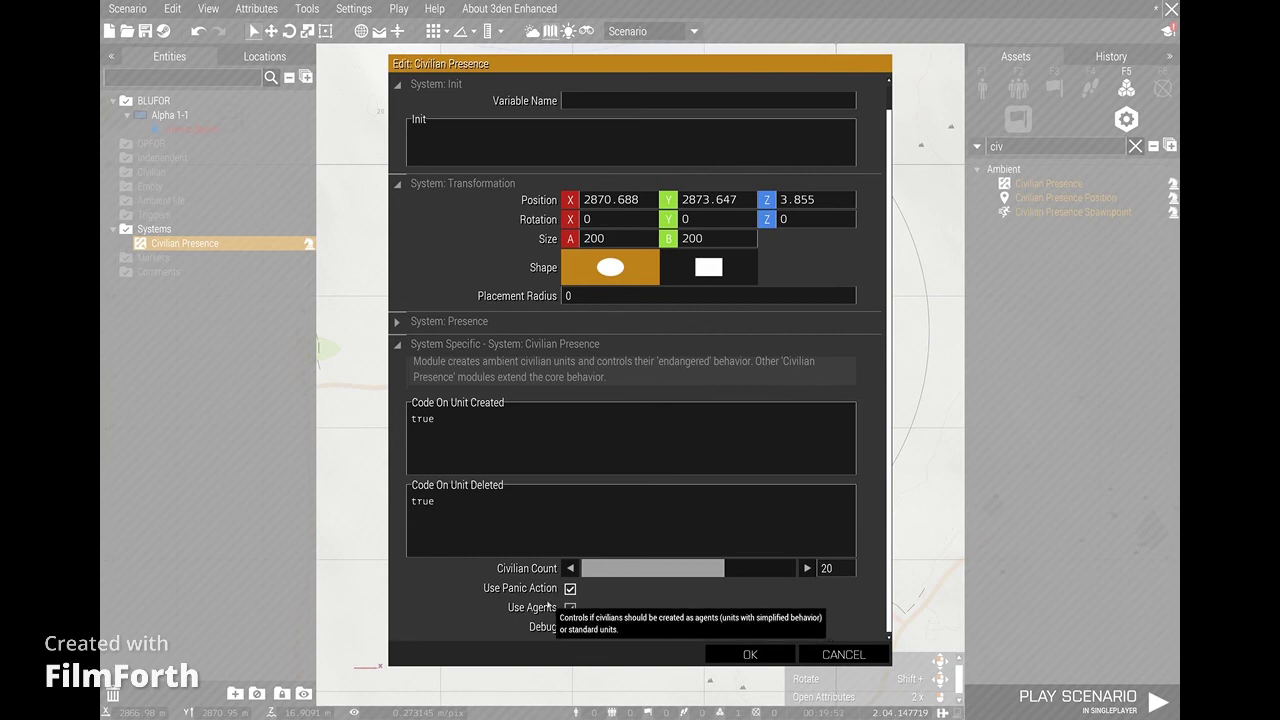
left_click(545, 607)
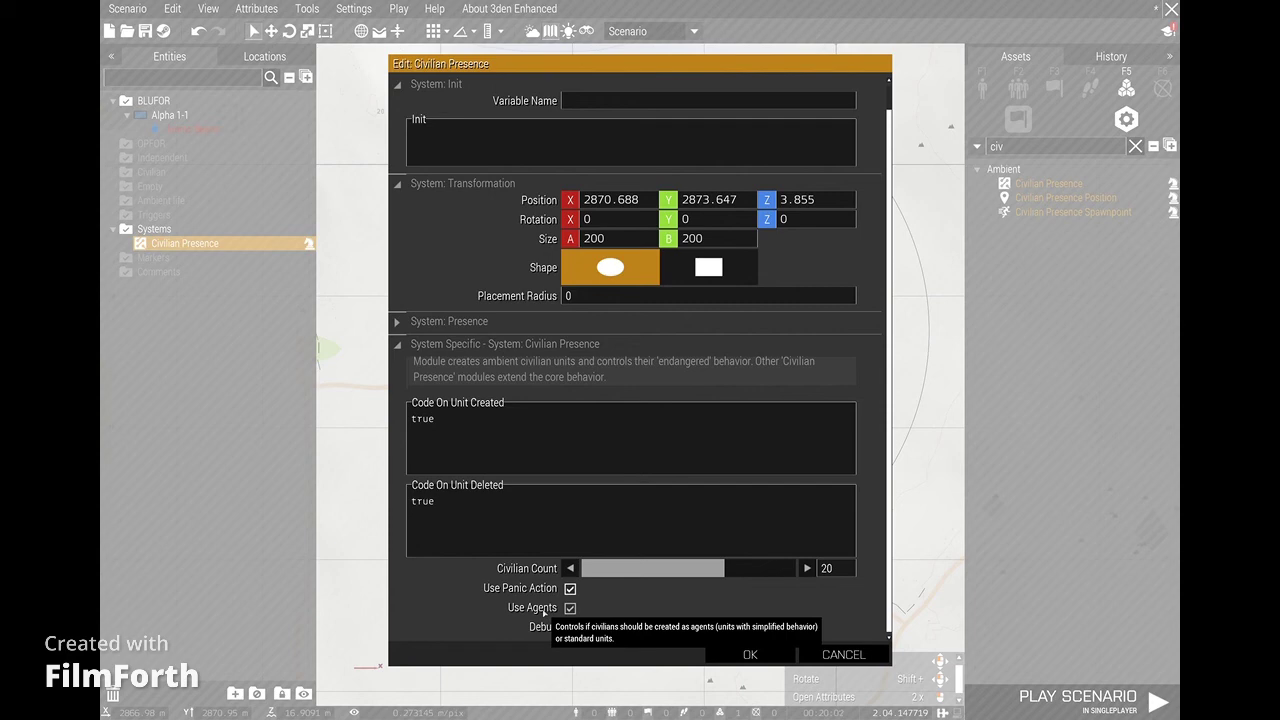
left_click(745, 657)
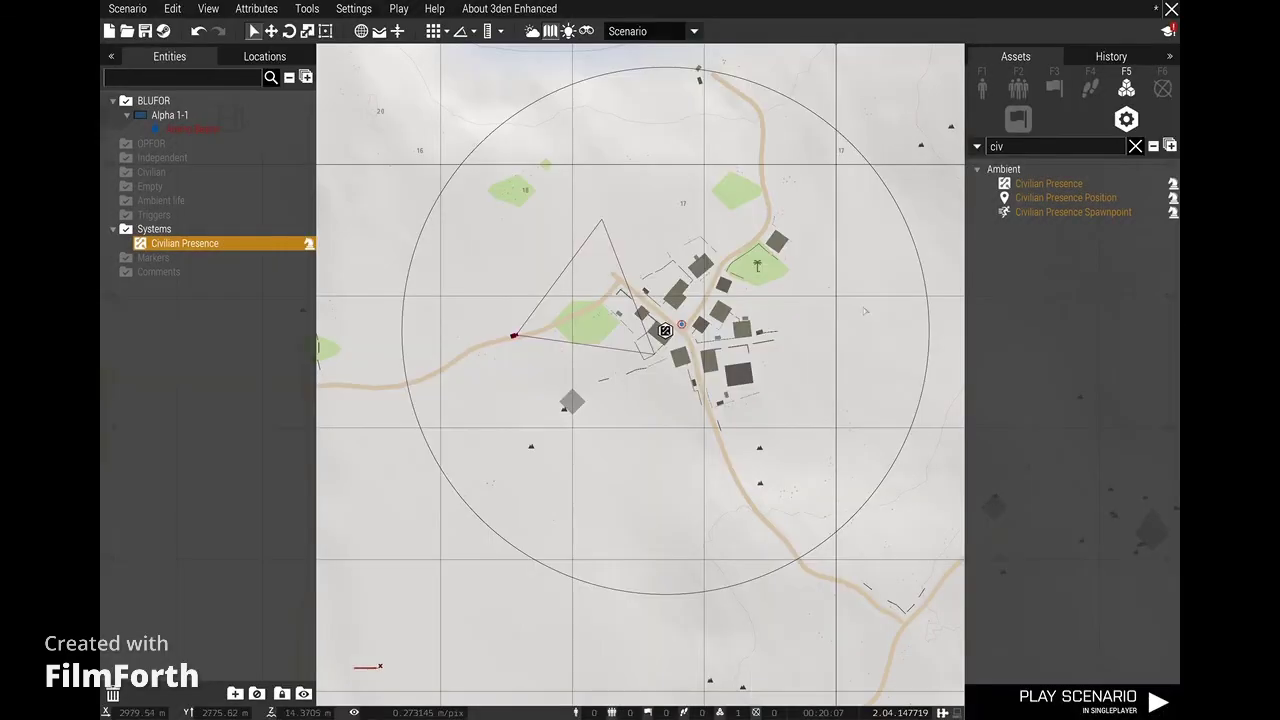
- Place a Civilian Presence Position module on the road south of the junction and set its type to Waypoint
left_click(1020, 198)
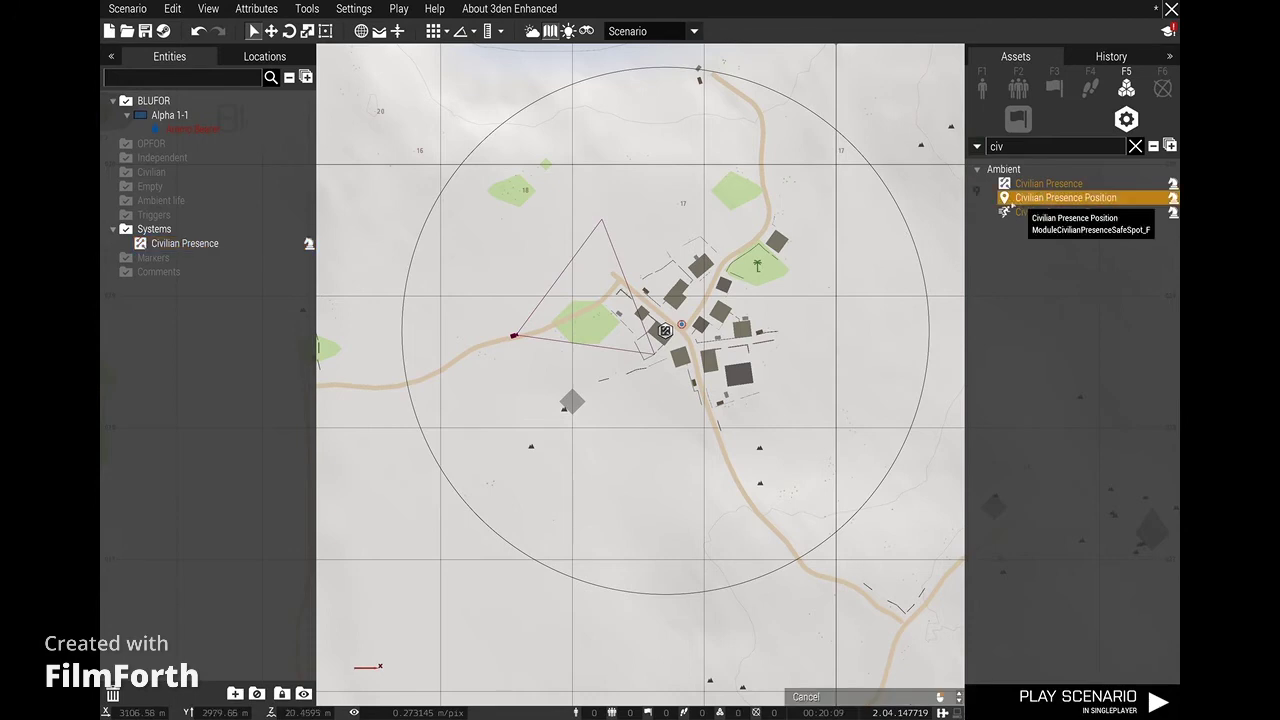
scroll(705, 370, "up", 5)
left_click(703, 404)
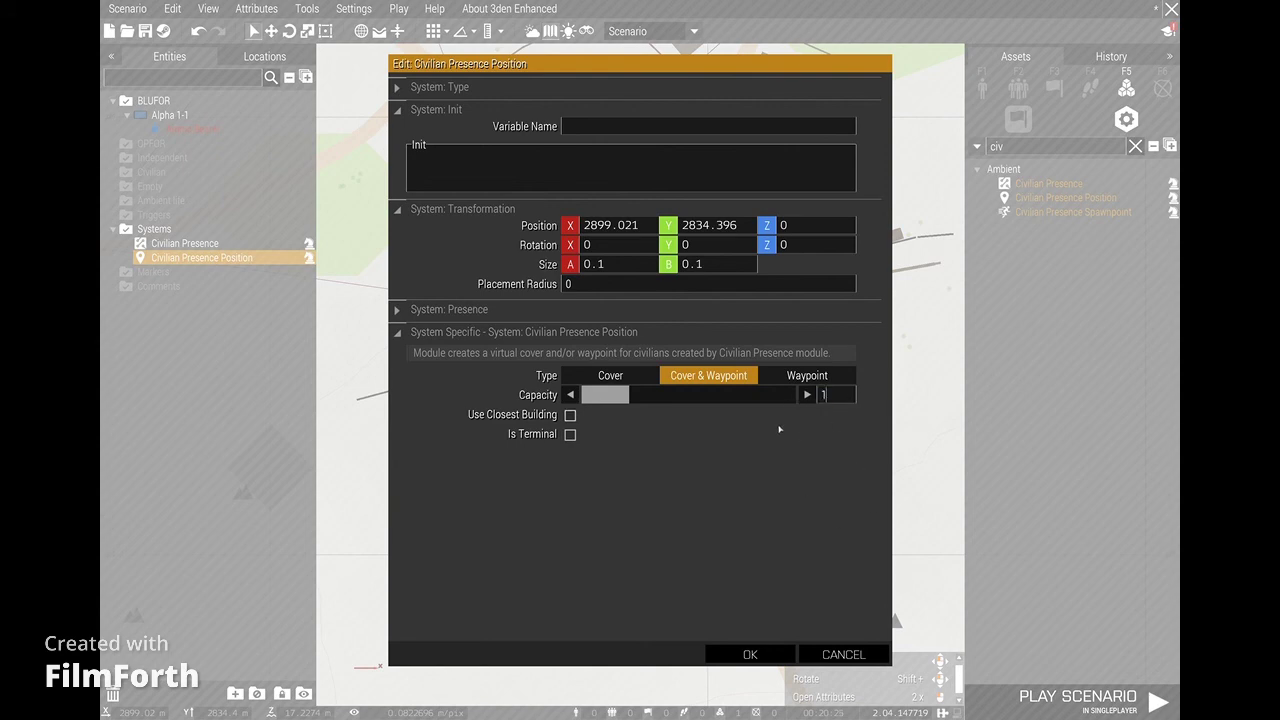
left_click(790, 377)
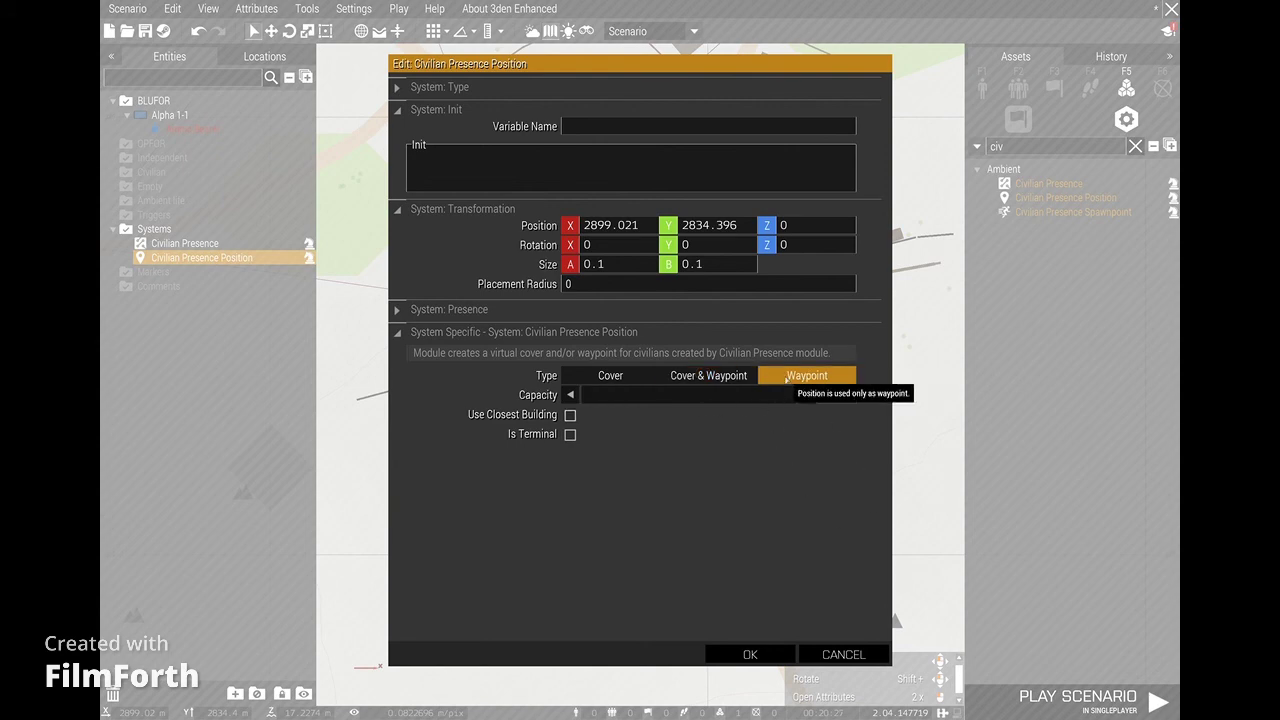
left_click(749, 654)
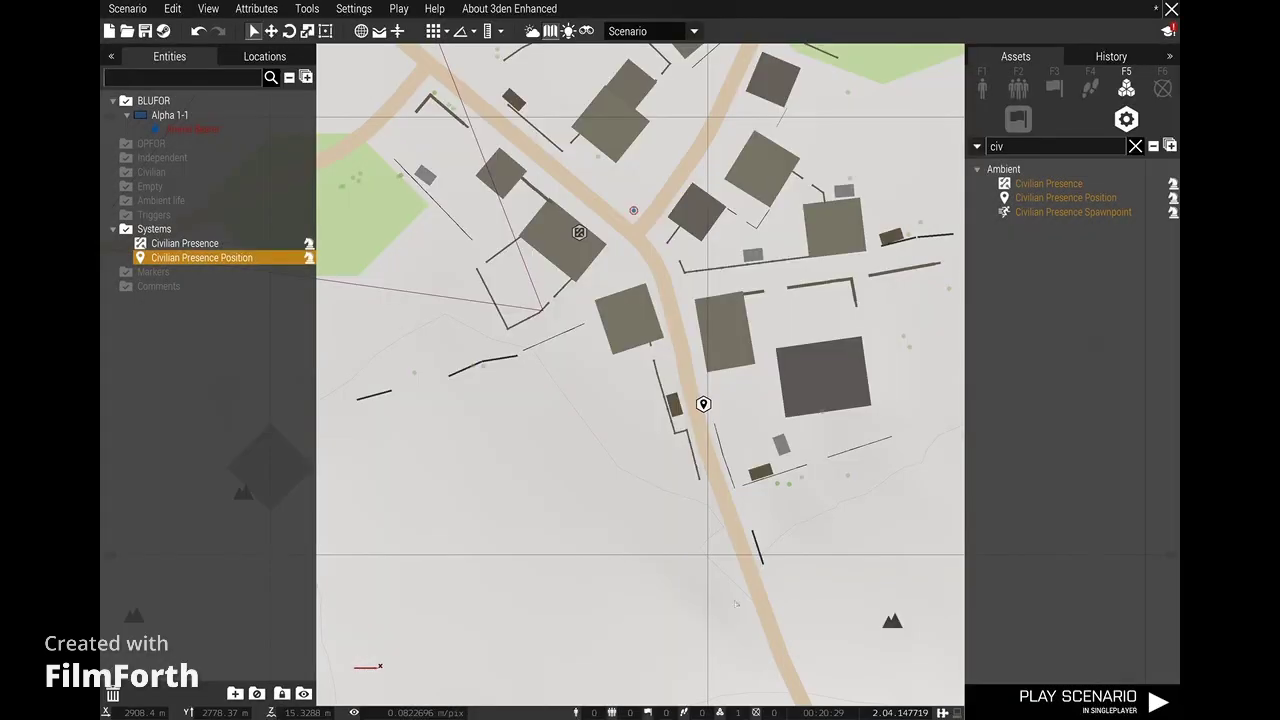
- Copy the waypoint position module and paste copies beside the southern road, at the village junction, on the northeast road and behind the northern buildings
scroll(716, 430, "up", 2)
right_click_drag(716, 430, 632, 274)
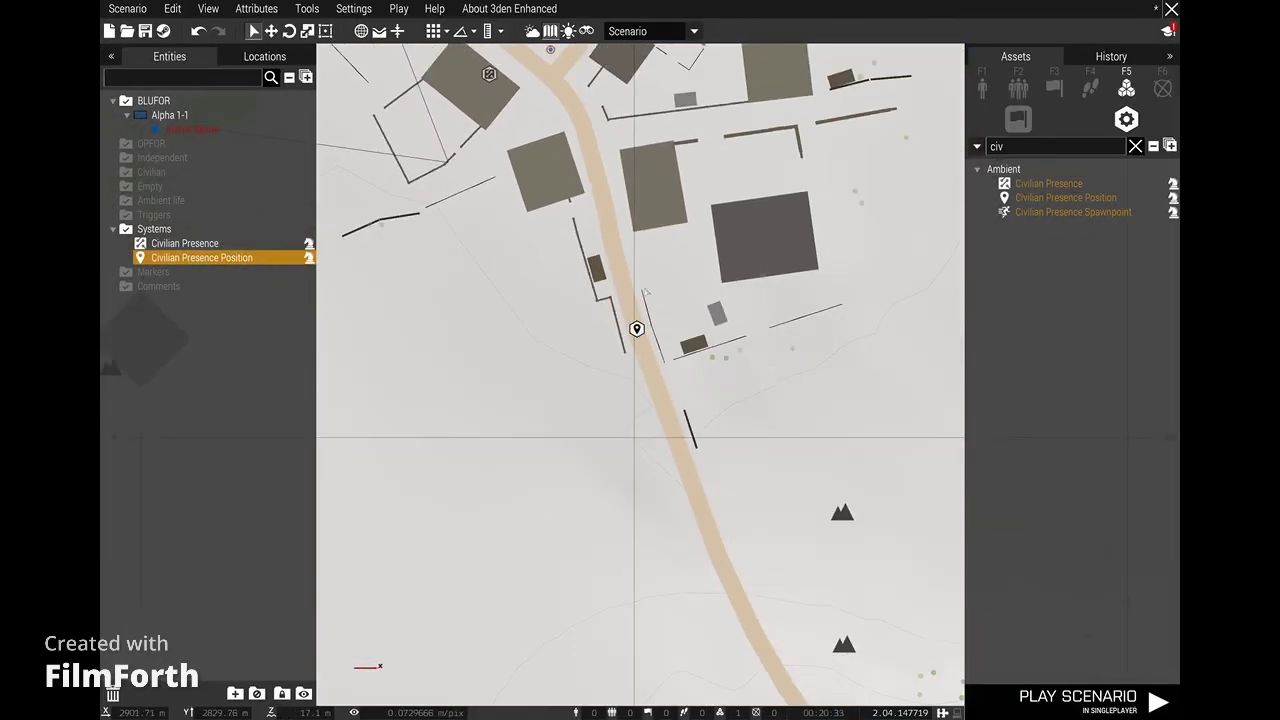
left_click(636, 329)
right_click_drag(570, 138, 650, 441)
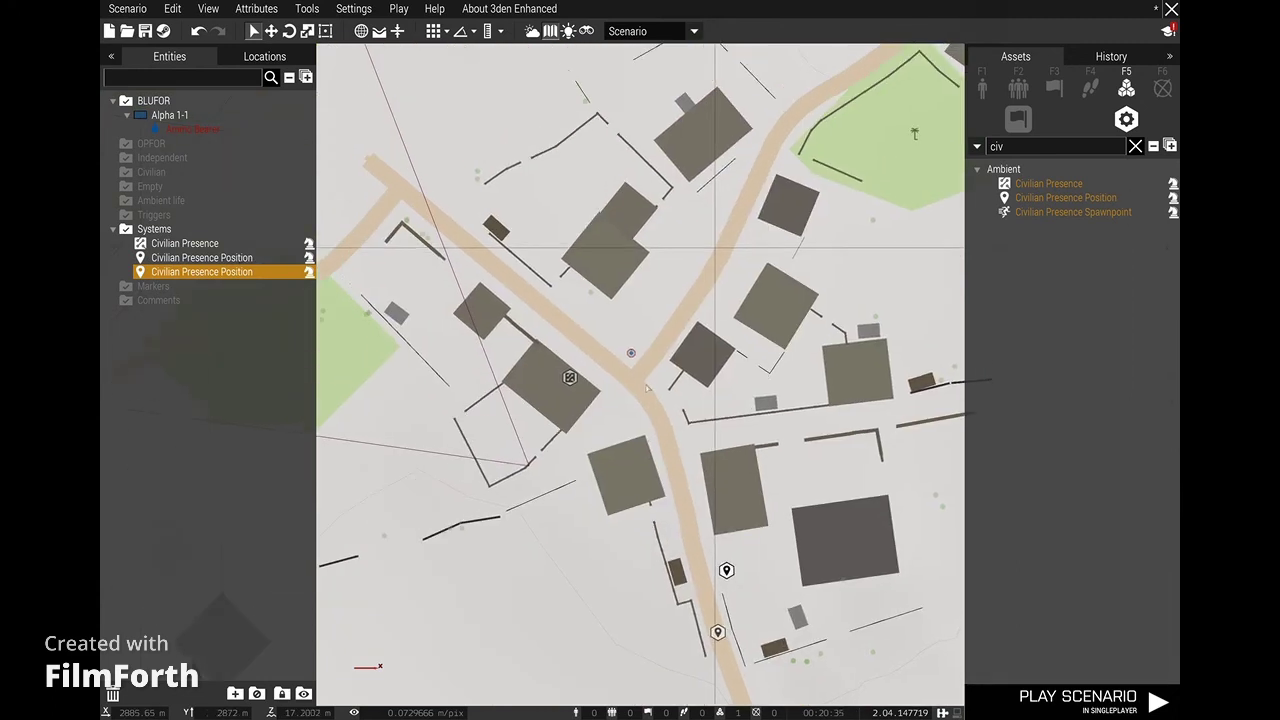
left_click(643, 383)
right_click_drag(643, 383, 622, 527)
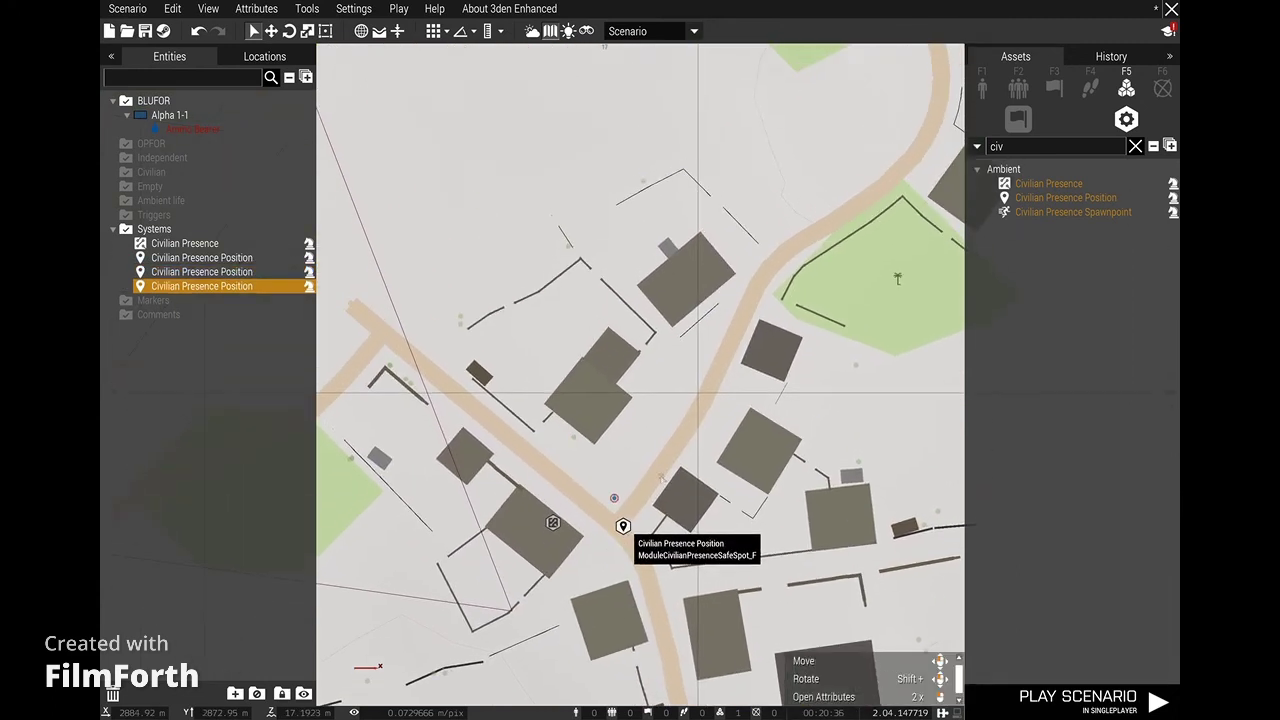
left_click(757, 300)
left_click(545, 342)
- Paste three more waypoint position copies along the western road, starting at its fork near the village
right_click_drag(545, 342, 725, 360)
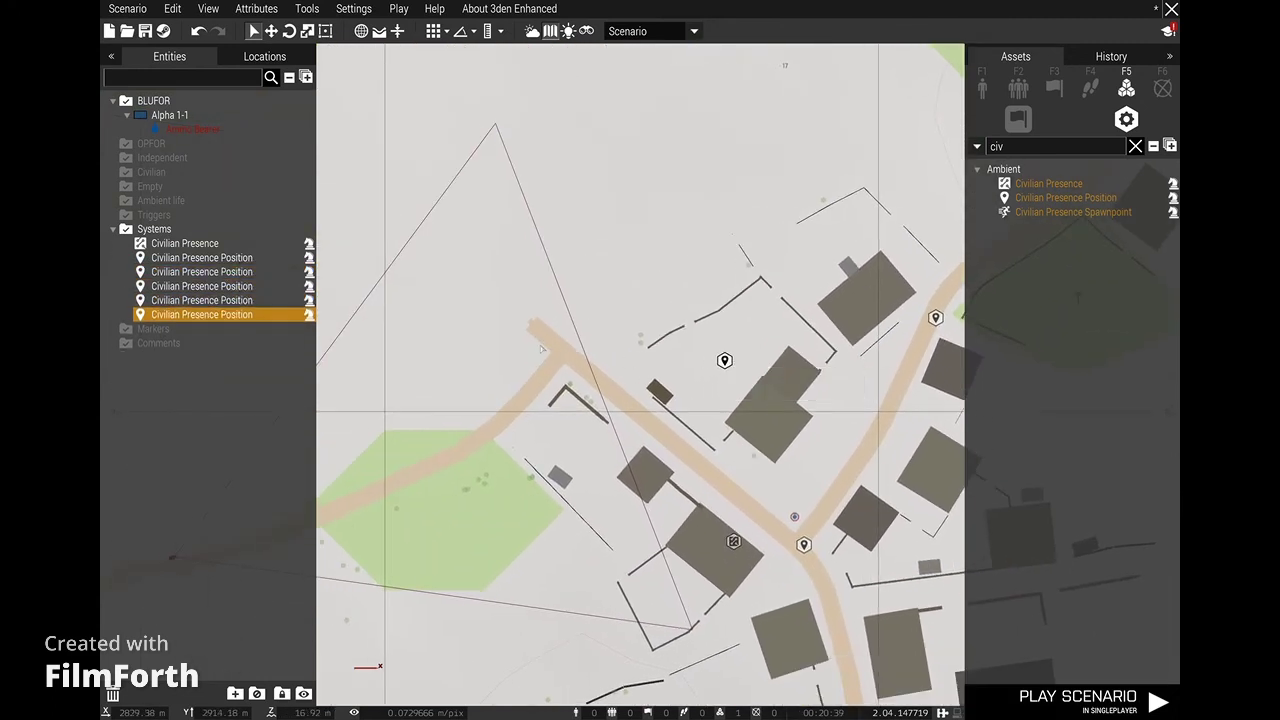
left_click(559, 362)
right_click_drag(559, 362, 892, 243)
left_click(559, 438)
right_click_drag(559, 438, 806, 320)
scroll(720, 354, "down", 2)
left_click(603, 406)
- Paste two more waypoint position copies south of the village
right_click_drag(691, 416, 525, 290)
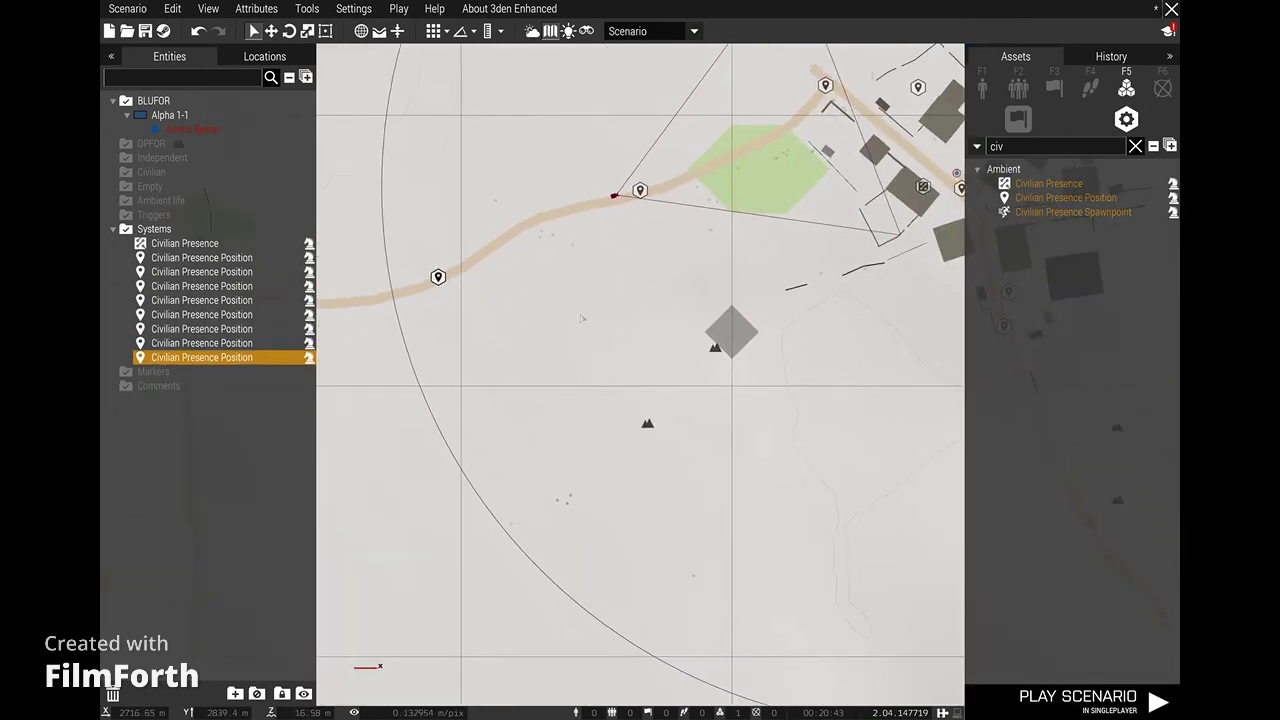
right_click_drag(890, 475, 647, 277)
scroll(788, 280, "up", 3)
left_click(875, 289)
right_click_drag(853, 273, 569, 181)
left_click(869, 443)
- Paste two waypoint position copies in the open space between the buildings east of the village junction
scroll(869, 420, "down", 3)
right_click_drag(800, 159, 753, 506)
scroll(753, 506, "up", 2)
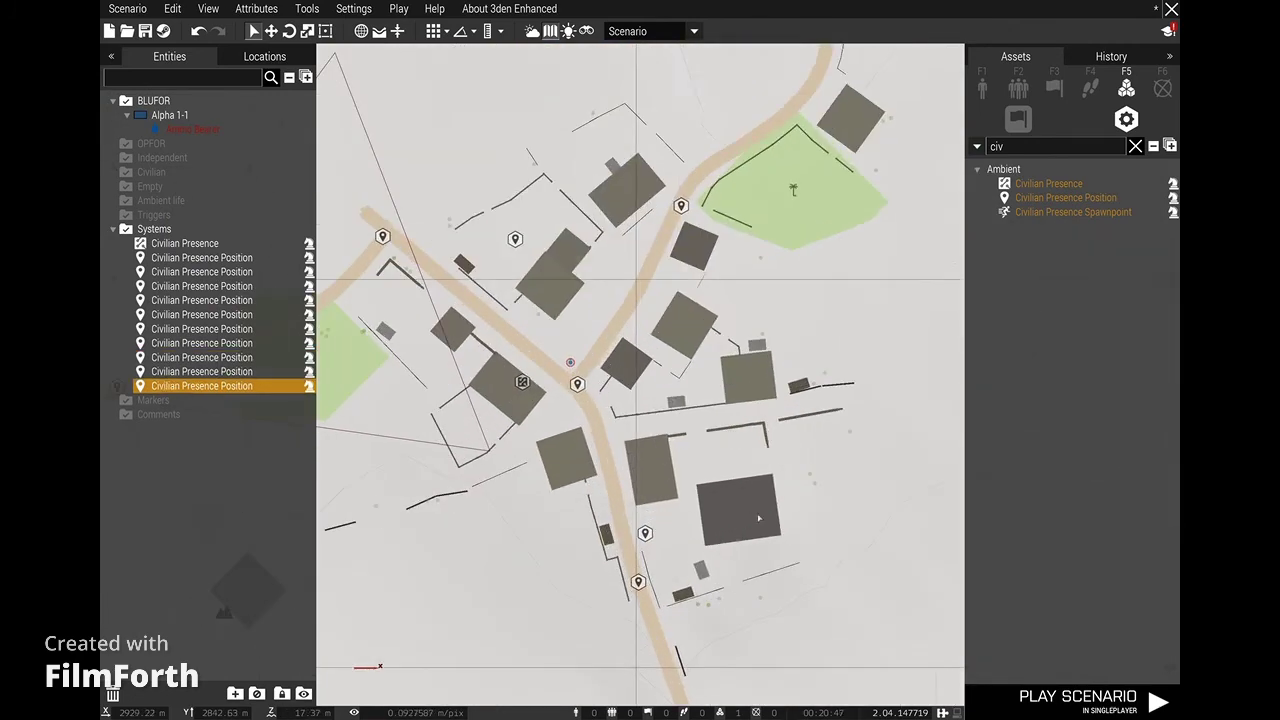
scroll(753, 506, "up", 2)
left_click(680, 404)
scroll(680, 404, "up", 1)
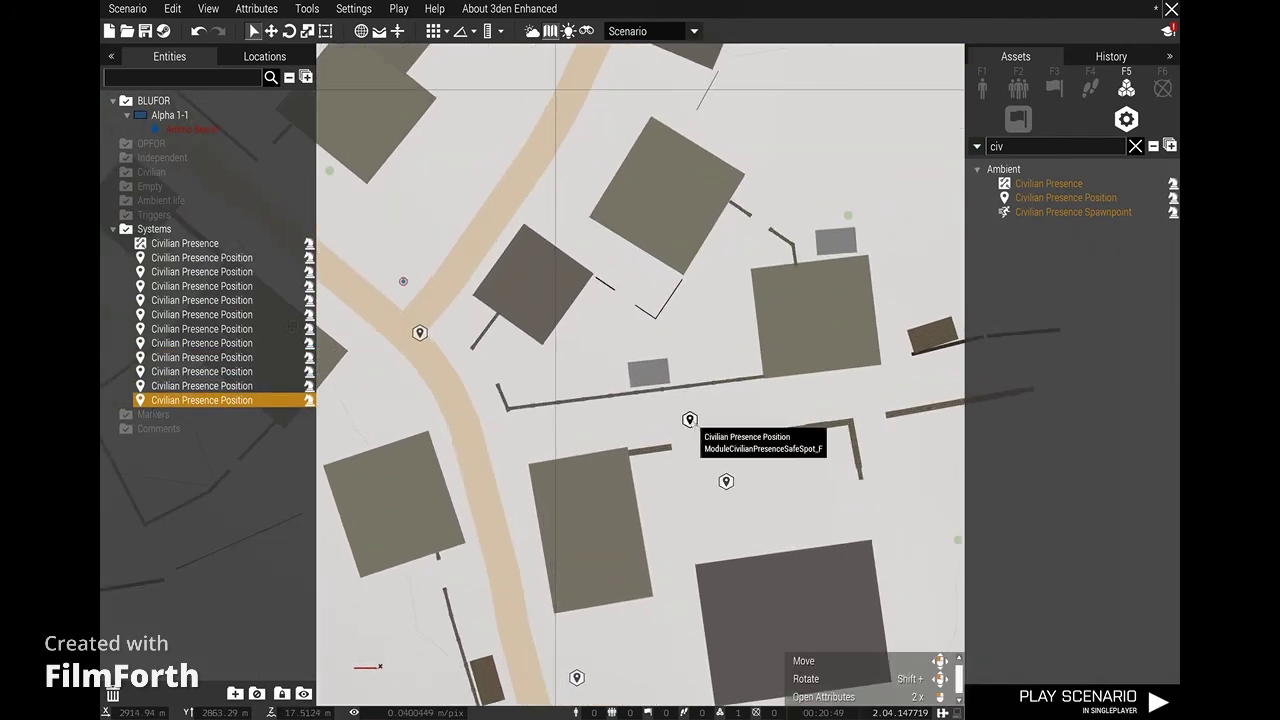
key("ctrl+v")
scroll(690, 420, "down", 3)
right_click_drag(690, 420, 773, 642)
right_click_drag(932, 222, 706, 481)
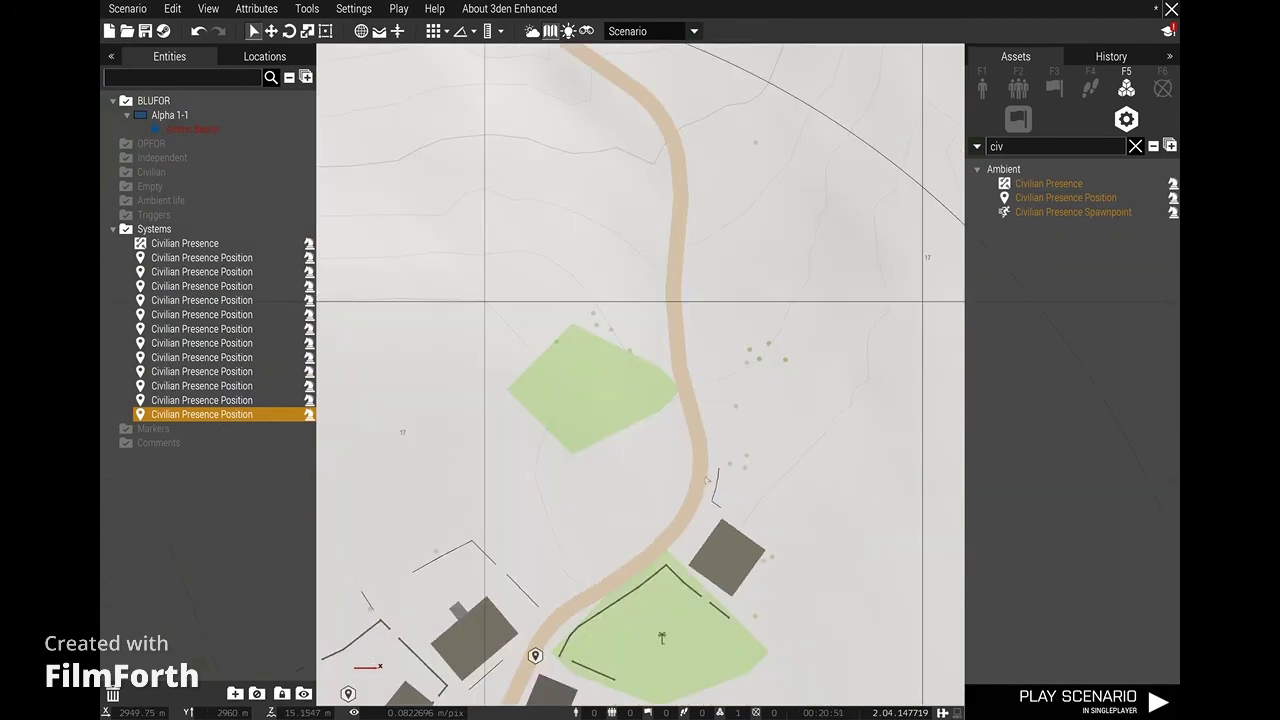
- Paste three more waypoint position copies along the north road, from its bend near the village to its far end
left_click(688, 476)
scroll(688, 476, "down", 1)
right_click_drag(676, 220, 692, 341)
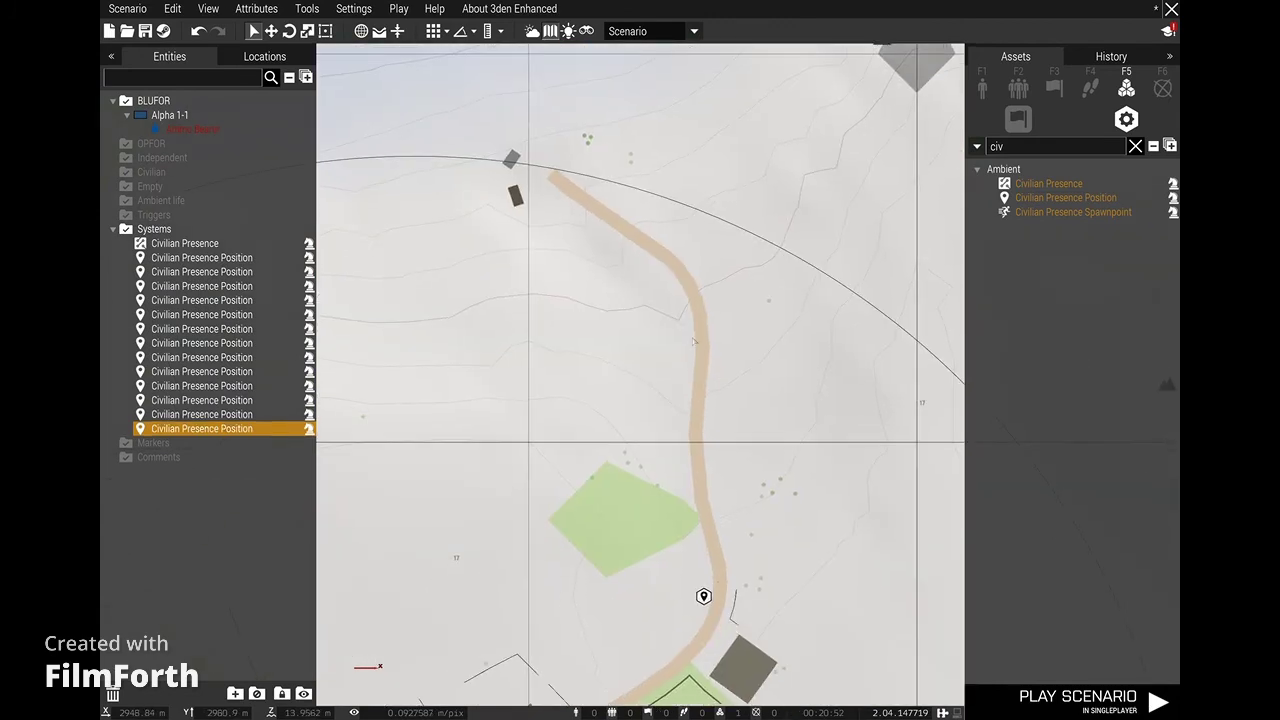
left_click(609, 222)
left_click(538, 188)
- Paste one waypoint position copy beside the northeast road near the junction and two behind the buildings southwest of the western road
scroll(560, 220, "down", 3)
scroll(622, 358, "up", 3)
key("ctrl+v")
right_click_drag(442, 526, 608, 384)
left_click(583, 424)
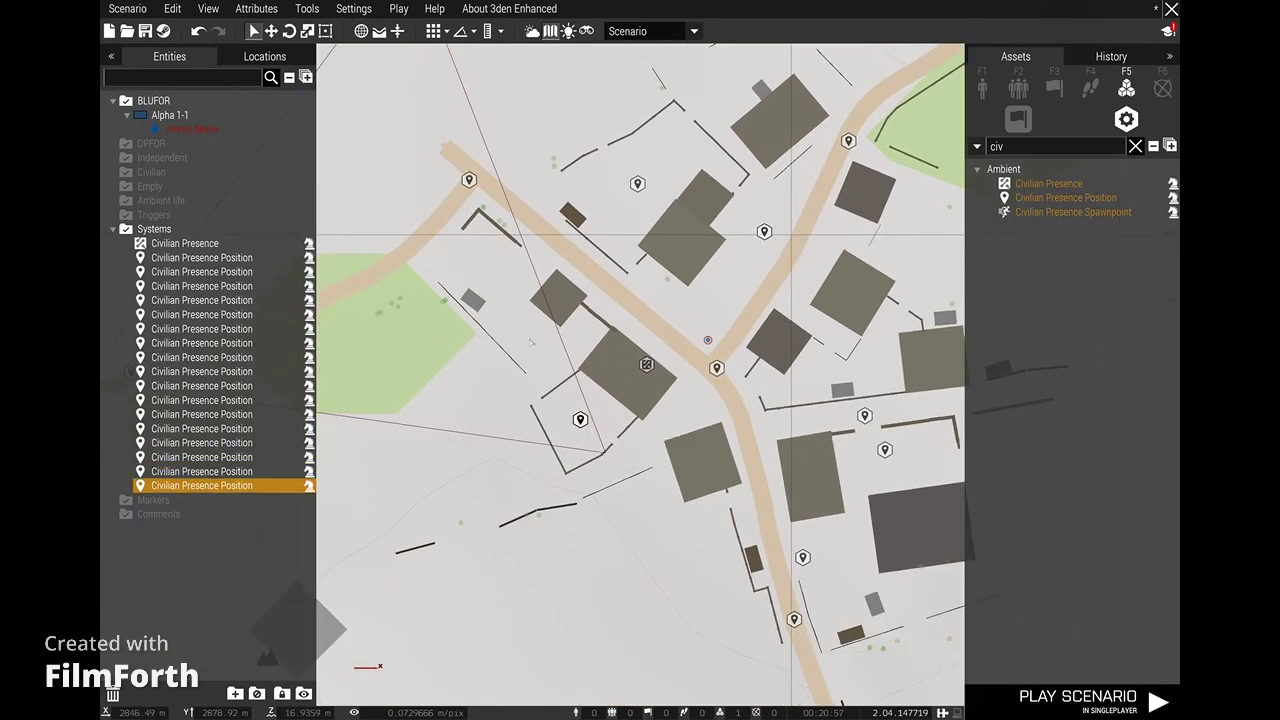
left_click(525, 336)
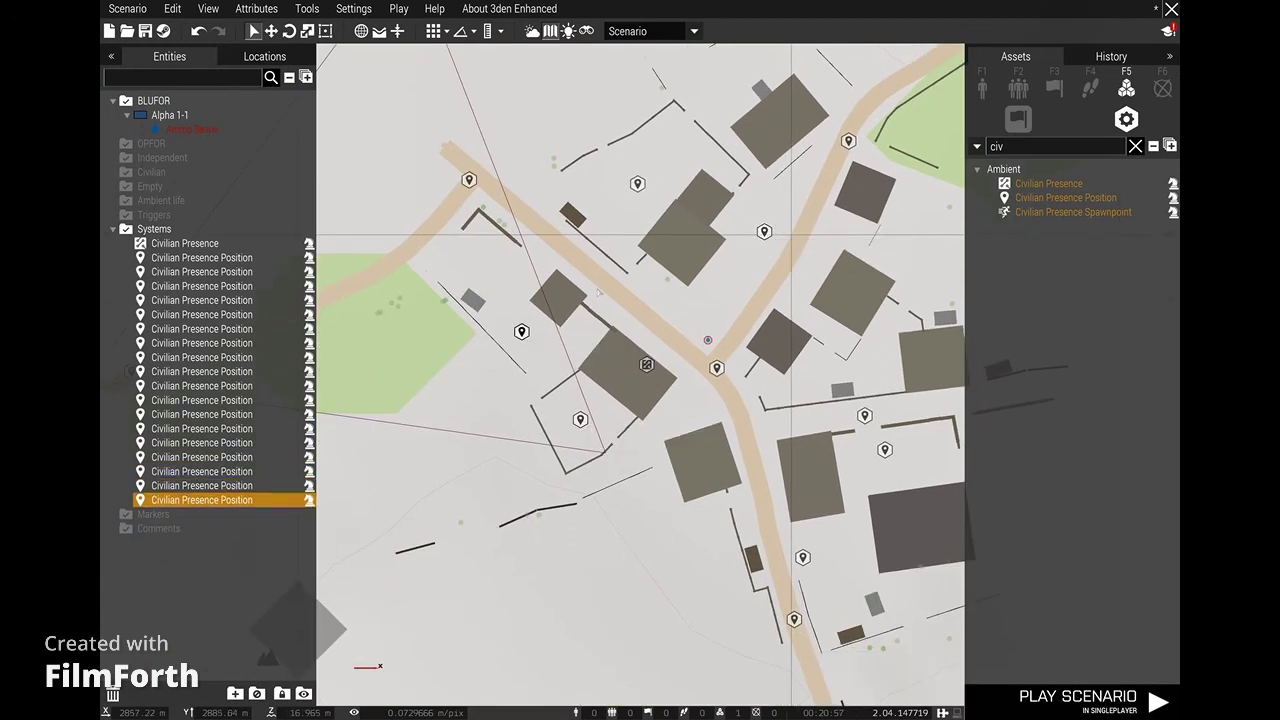
- Paste four waypoint position copies: two among the buildings east of the northeast road, one in the green field and one behind the northeastern house
left_click(809, 384)
key("ctrl+v")
right_click_drag(939, 117, 692, 184)
scroll(692, 184, "down", 1)
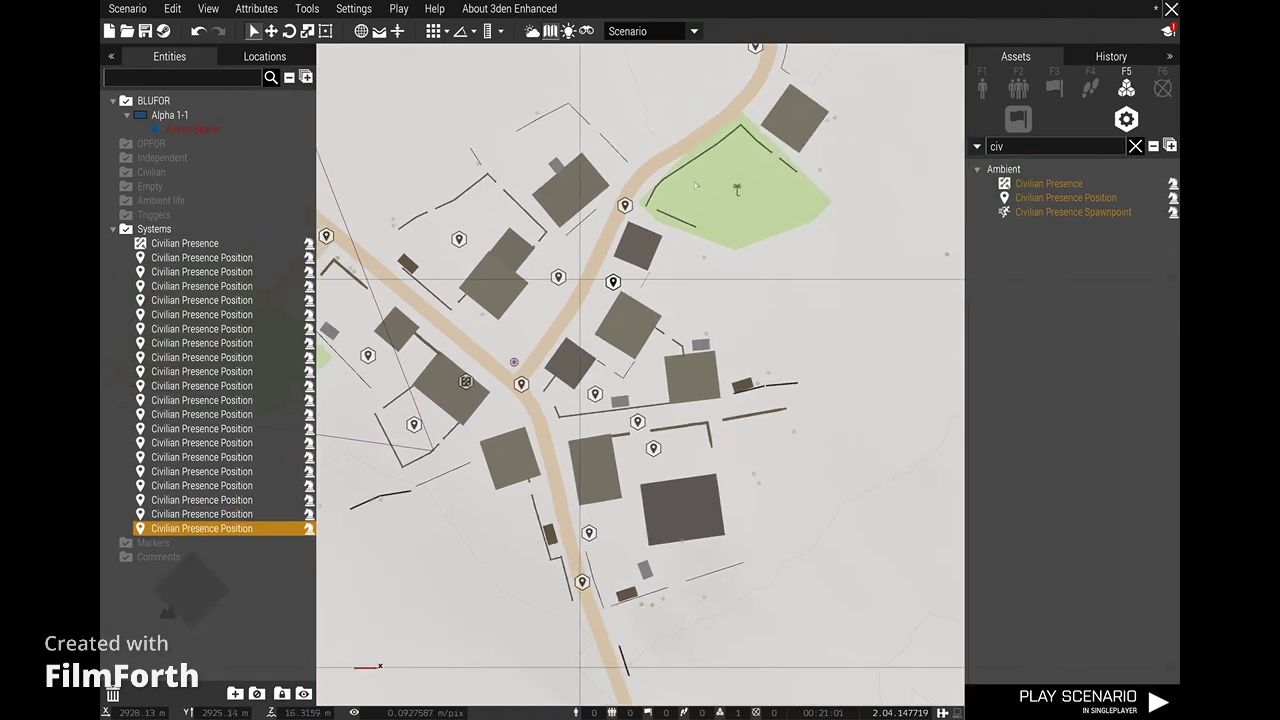
left_click(715, 186)
scroll(716, 190, "down", 2)
left_click(777, 180)
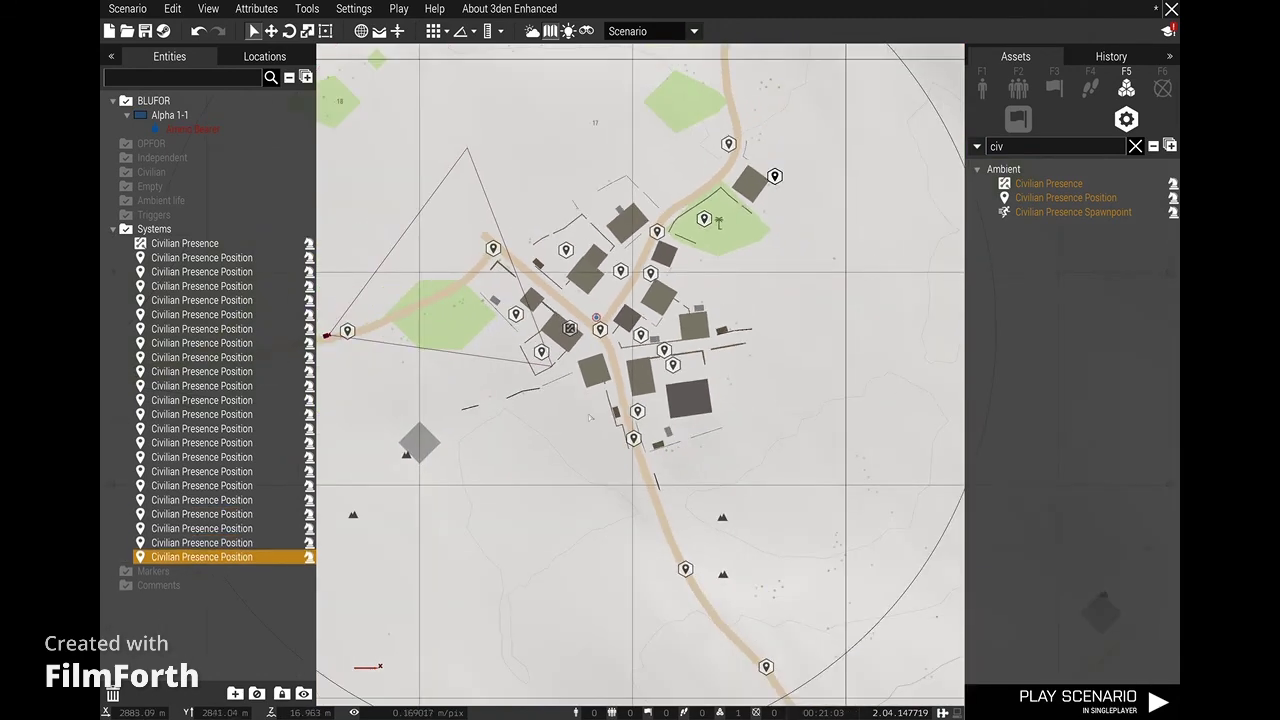
- Paste a position copy just north of the junction and set it to type Cover, capacity 6, with Use Closest Building enabled
scroll(596, 416, "up", 5)
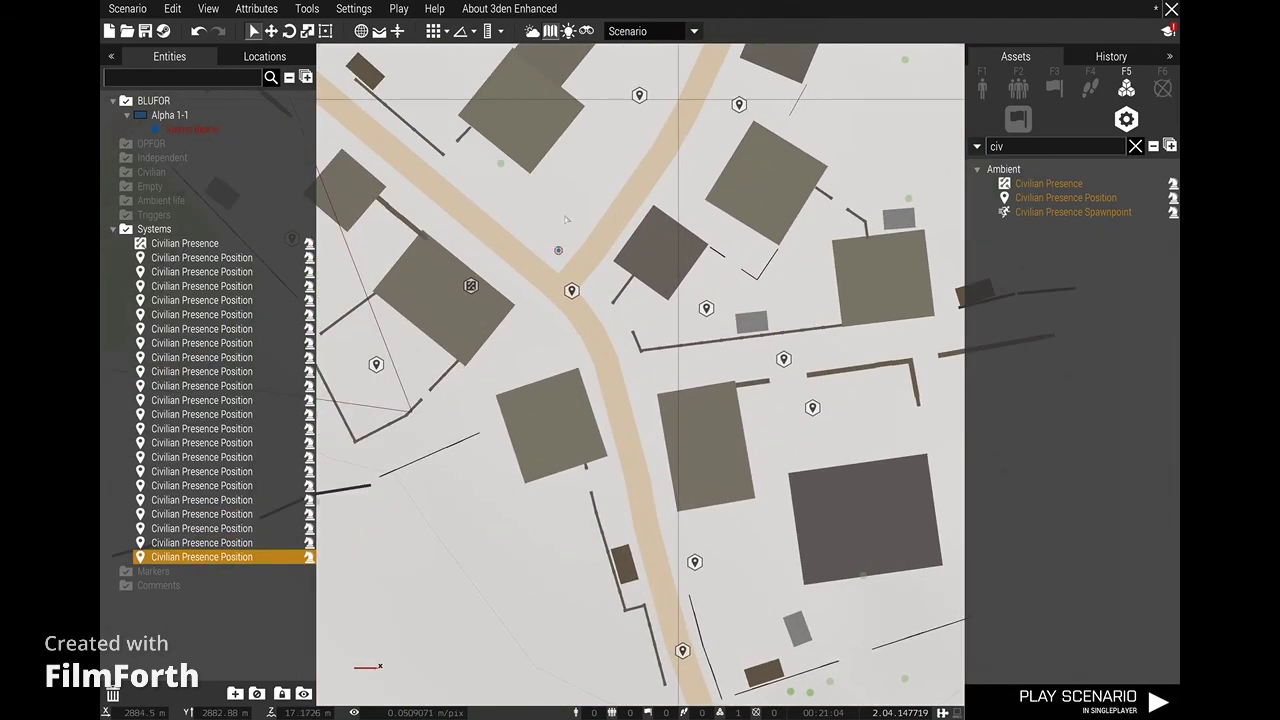
left_click(564, 209)
double_click(567, 212)
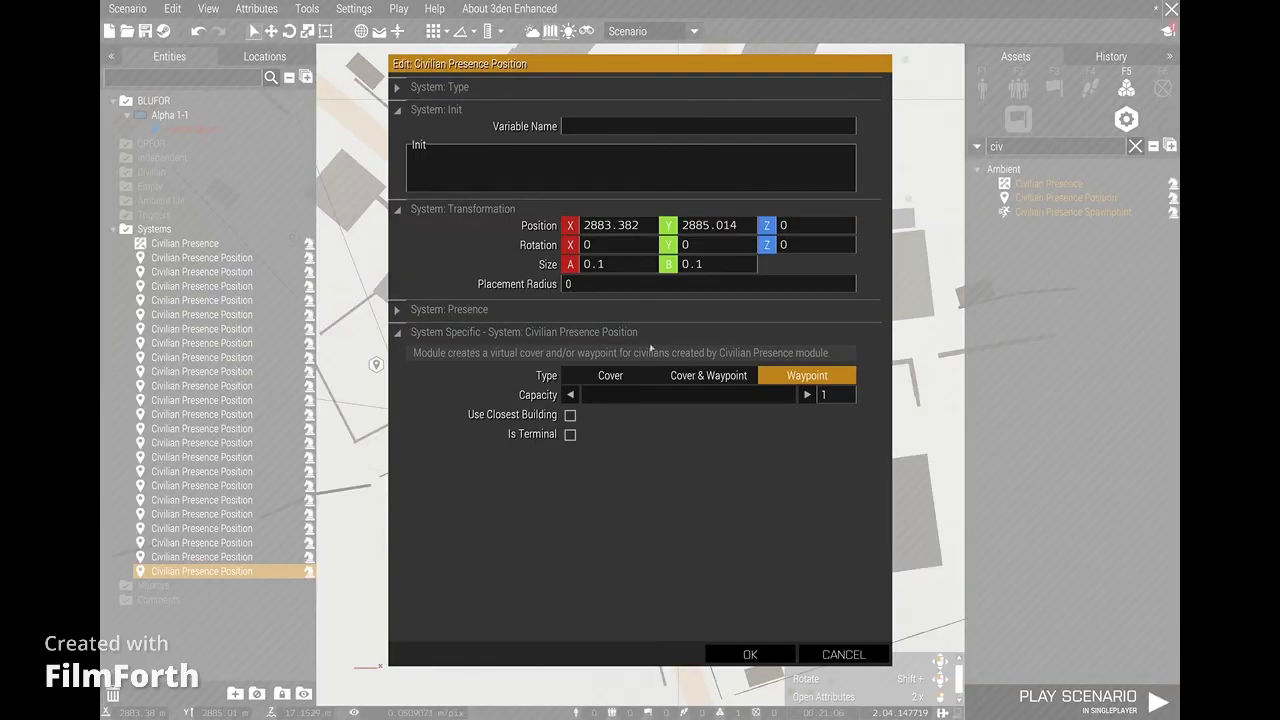
left_click(612, 376)
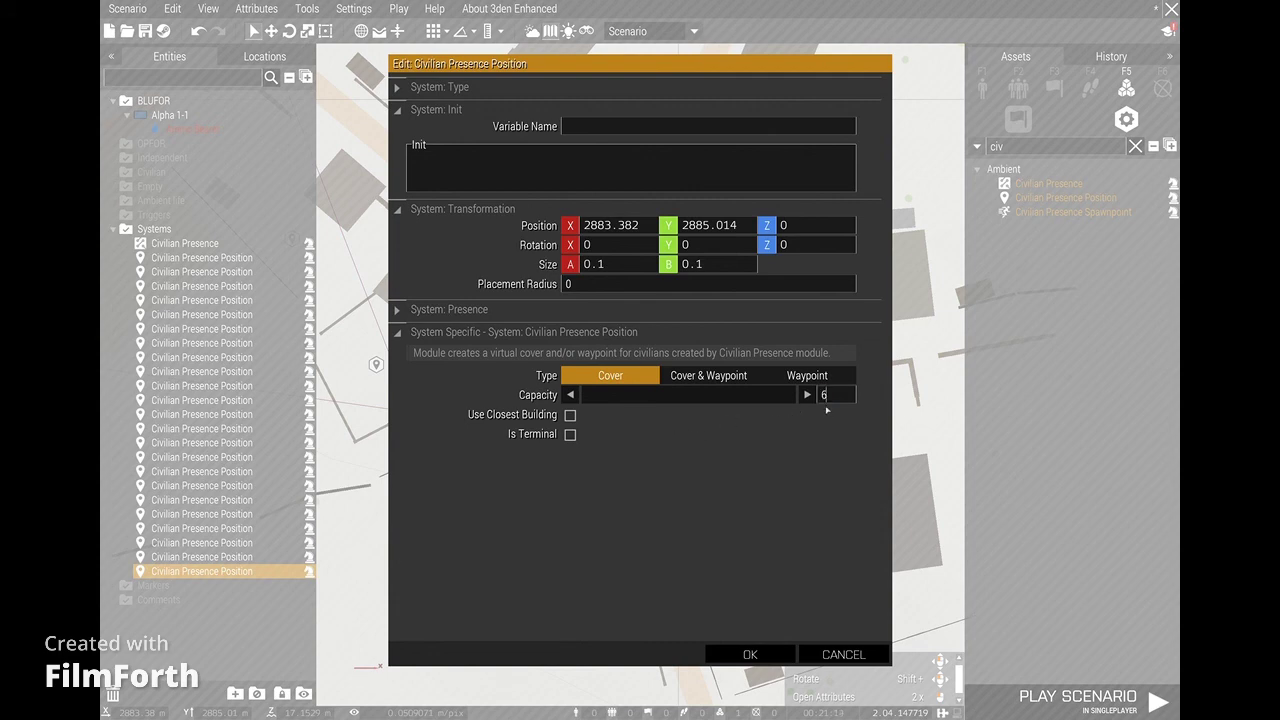
left_click(570, 416)
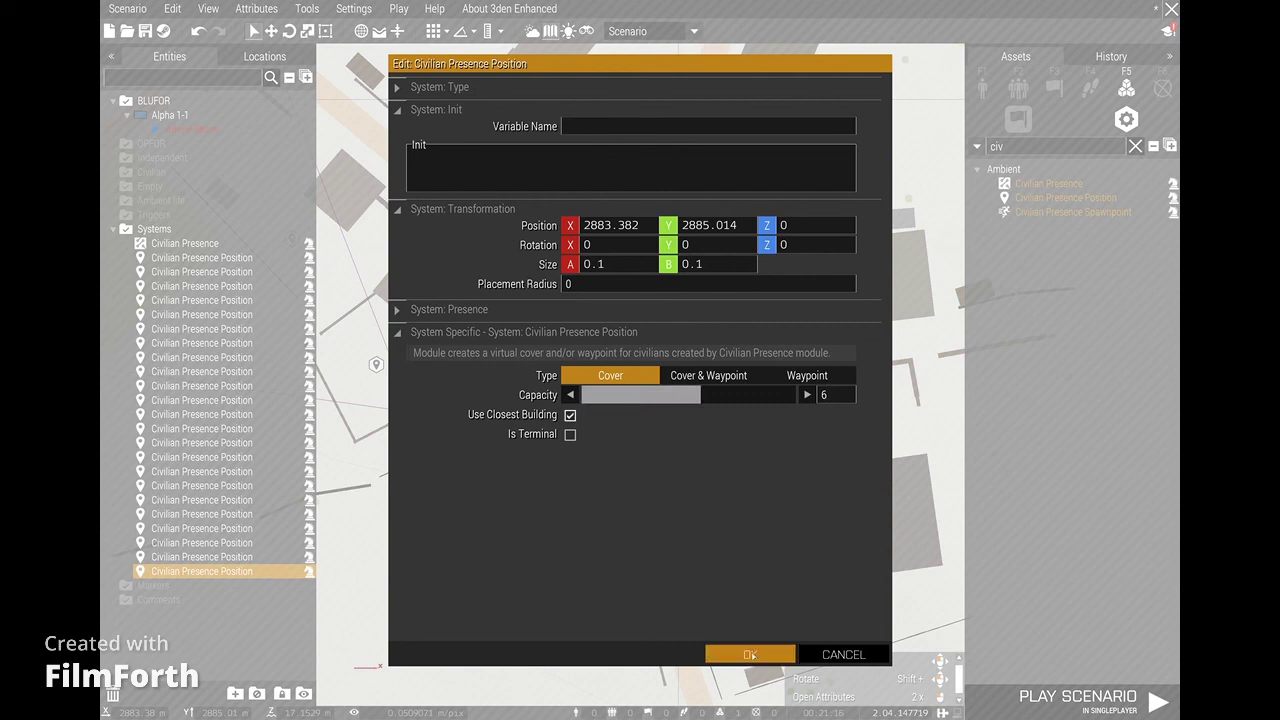
left_click(750, 654)
left_click(560, 207)
double_click(560, 207)
key("Escape")
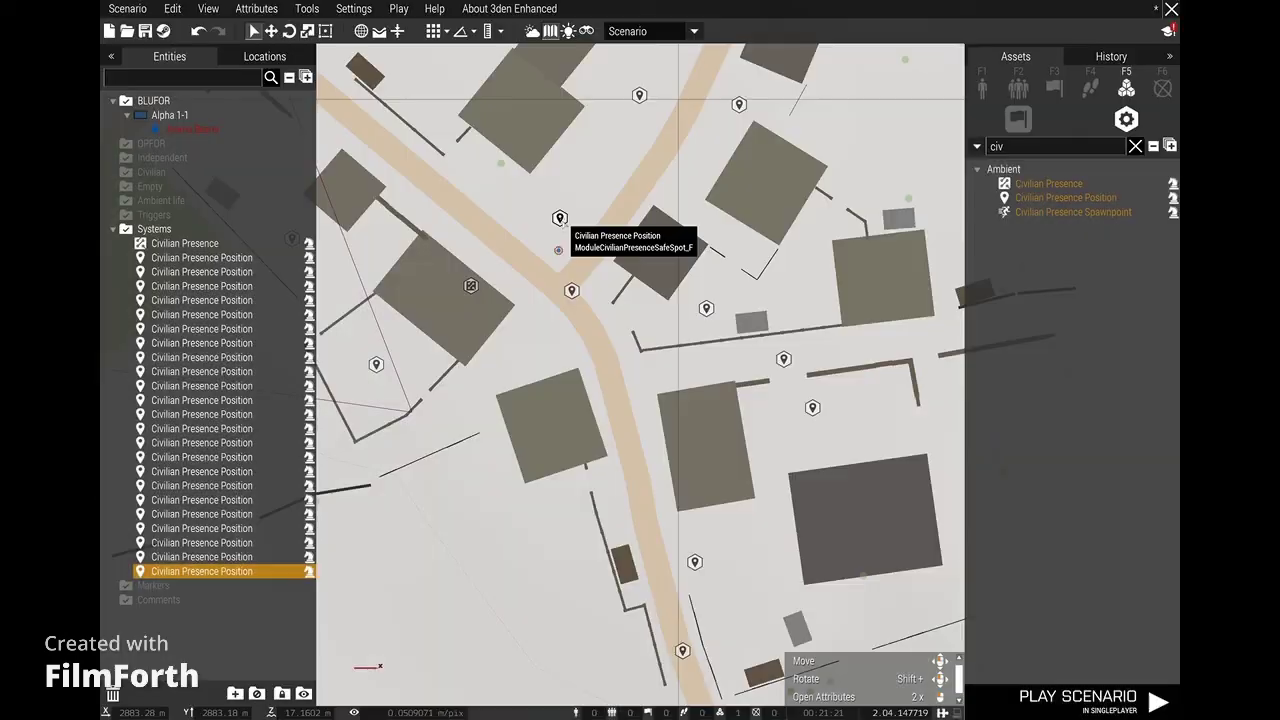
- Switch to the 3D view and move the cover position to the rooftop doorway of the northern two-storey building with the umbrella terrace
key("m")
right_click_drag(563, 223, 643, 404)
key("w")
key("s")
key("w")
key("w")
key("w")
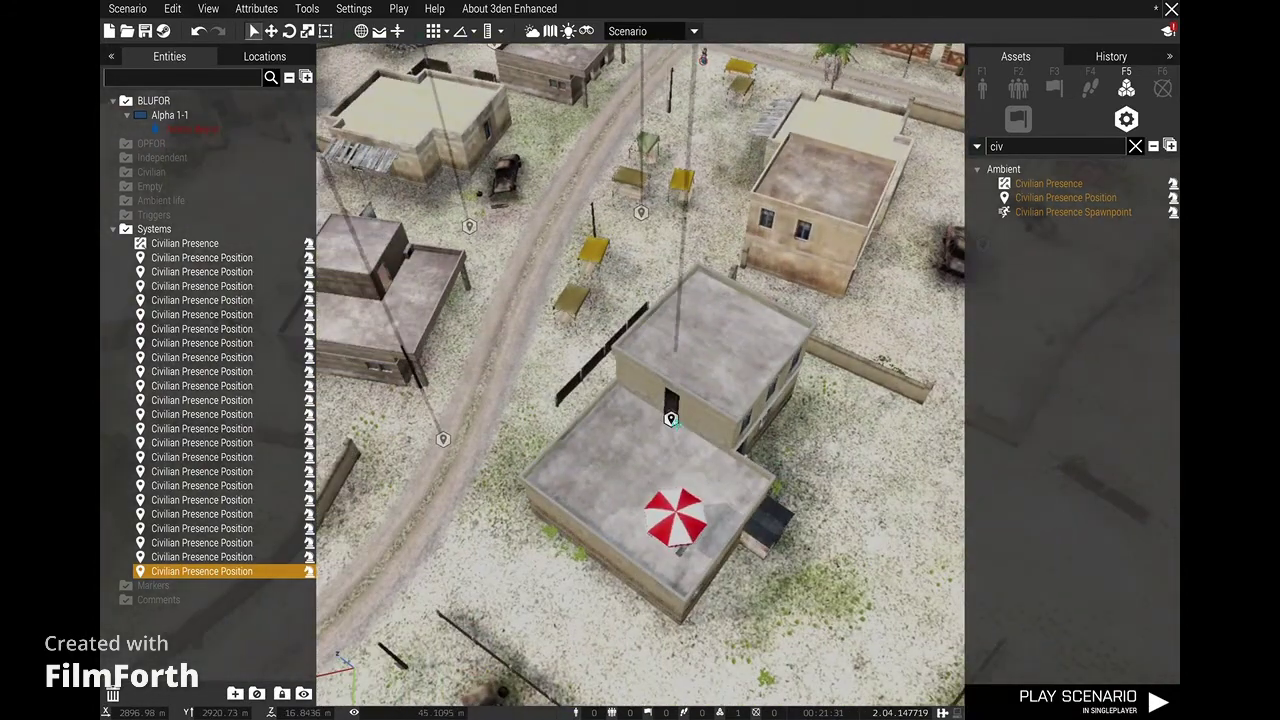
key("w")
- Paste three cover position copies onto the tin-roofed warehouse and the two umbrella-terrace buildings southwest and southeast of the junction
mouse_move(677, 424)
right_mouse_down()
mouse_move(712, 340)
mouse_move(683, 327)
mouse_move(731, 349)
mouse_move(685, 190)
mouse_move(660, 180)
mouse_move(643, 148)
mouse_move(604, 292)
right_mouse_up()
key("a")
key("q")
key("ctrl+v")
key("s")
key("w")
left_click(572, 213)
right_click_drag(572, 213, 173, 325)
key("w")
key("ctrl+v")
- Inspect the village buildings for cover position placement and check the settings of the cover position on the southeastern umbrella-terrace building
key("w")
key("w")
key("w")
key("w")
key("w")
key("w")
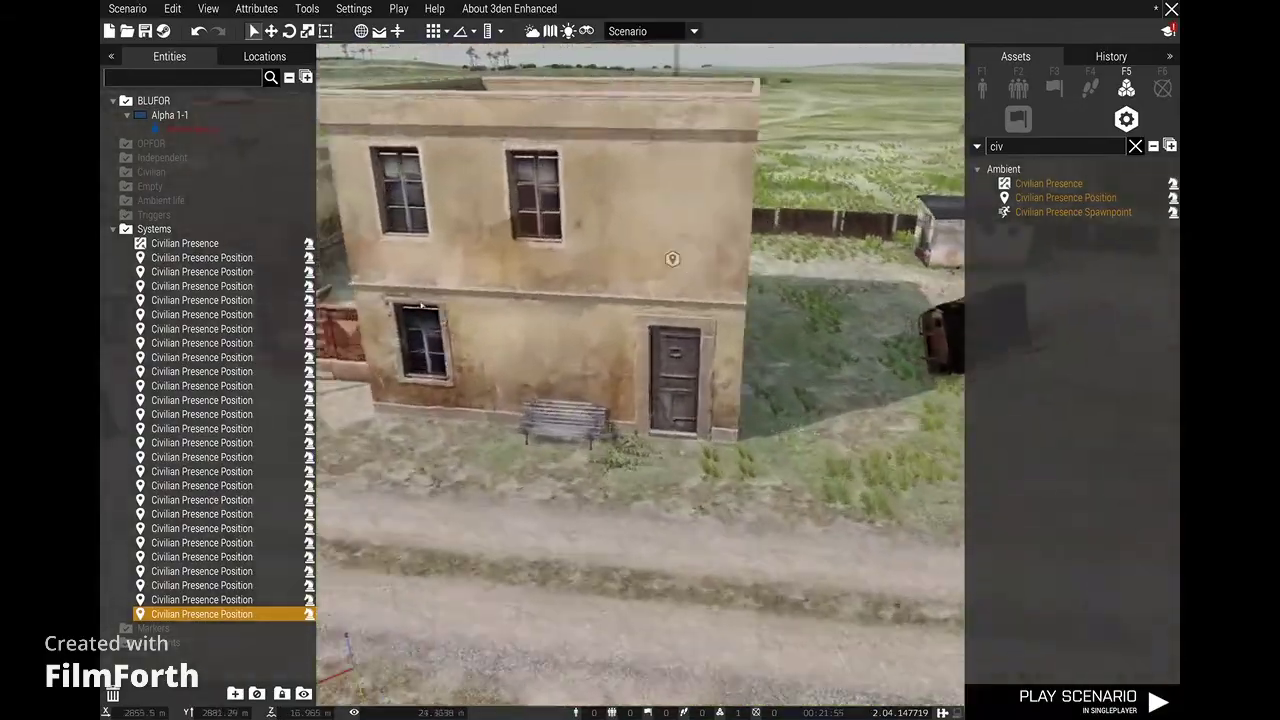
right_click_drag(421, 306, 786, 241)
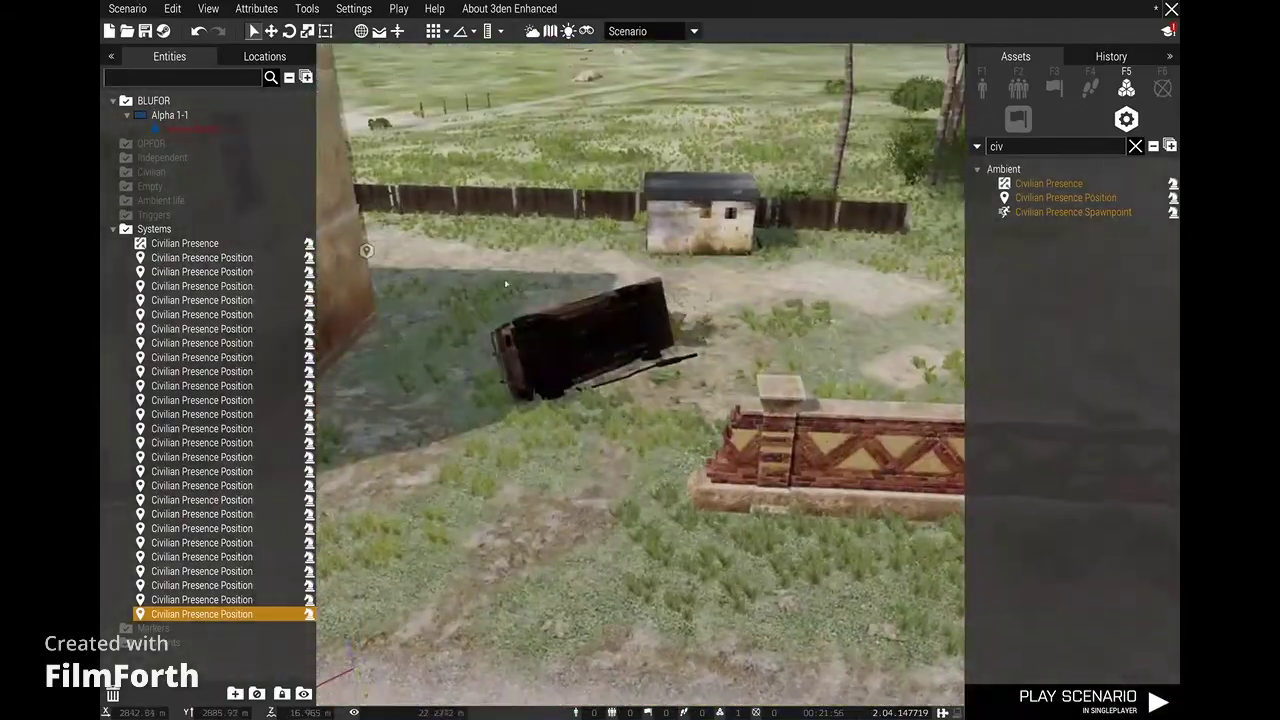
right_click_drag(506, 284, 452, 276)
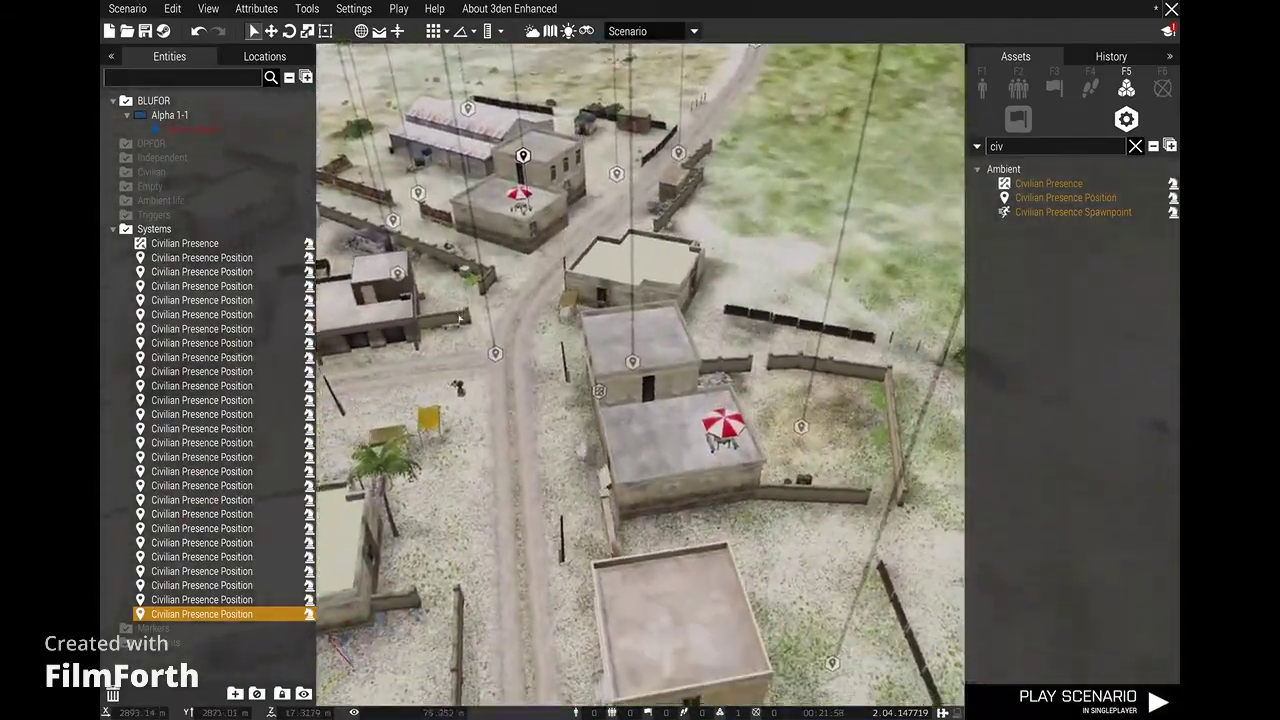
right_click_drag(460, 320, 622, 346)
double_click(739, 229)
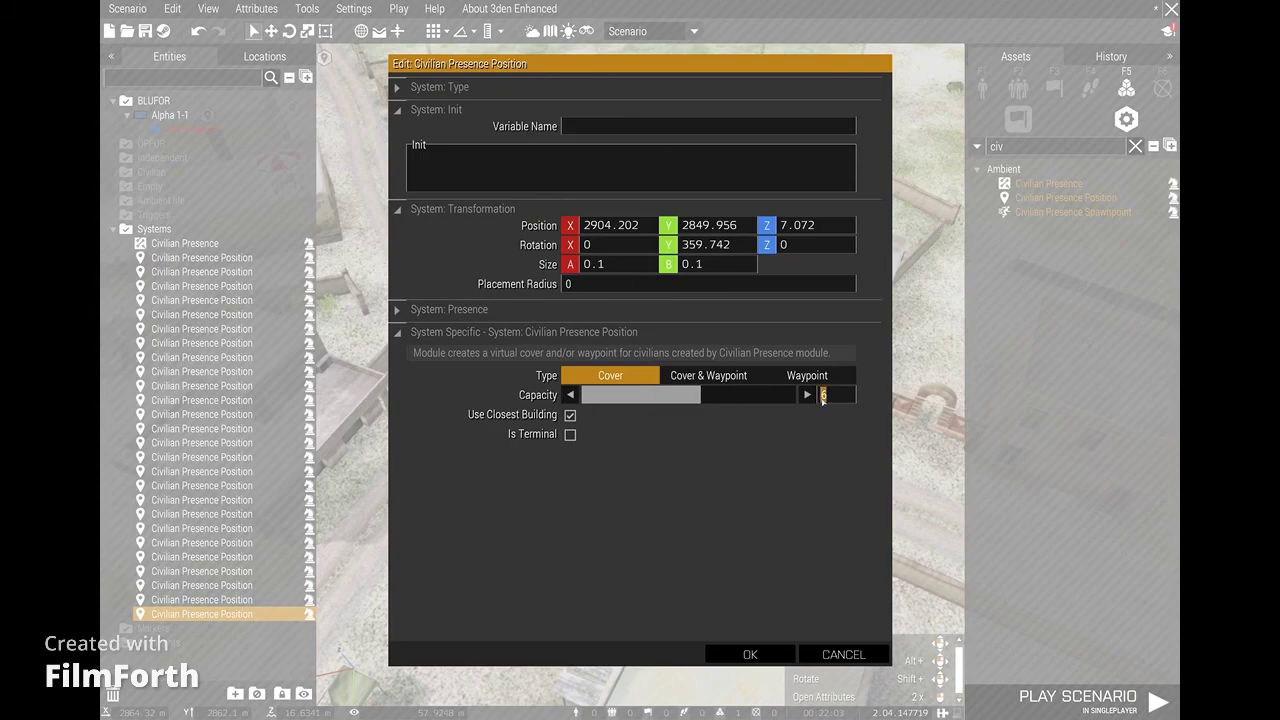
left_click(760, 654)
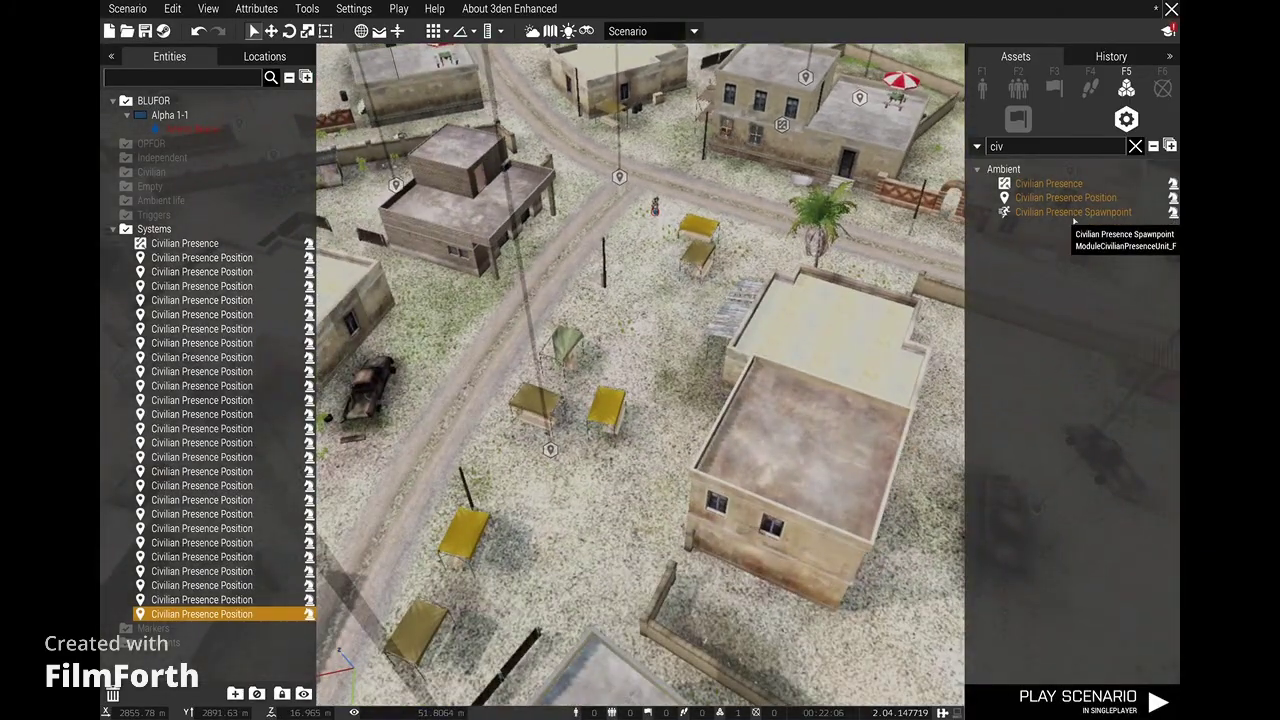
- Place a Civilian Presence Spawnpoint module and move it to the open ground by the wrecked vehicles behind the northern buildings
left_click(1040, 212)
key("s")
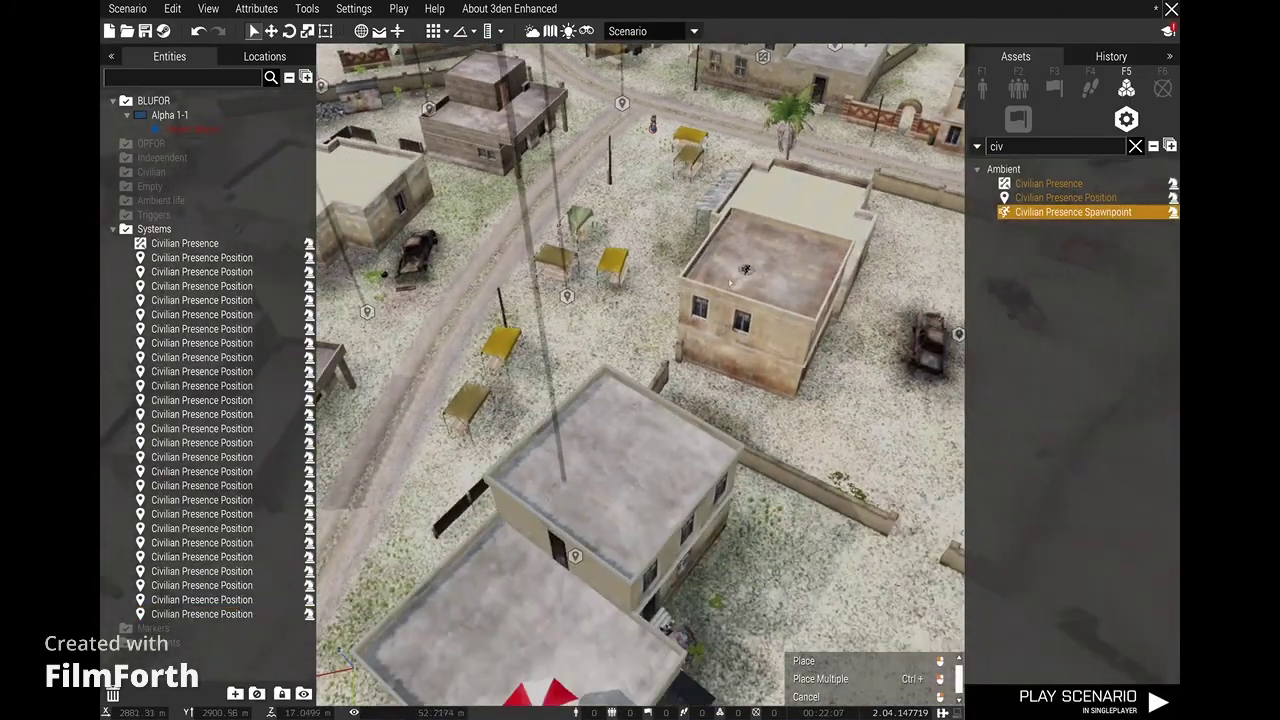
key("a")
left_click(638, 364)
double_click(638, 364)
key("Escape")
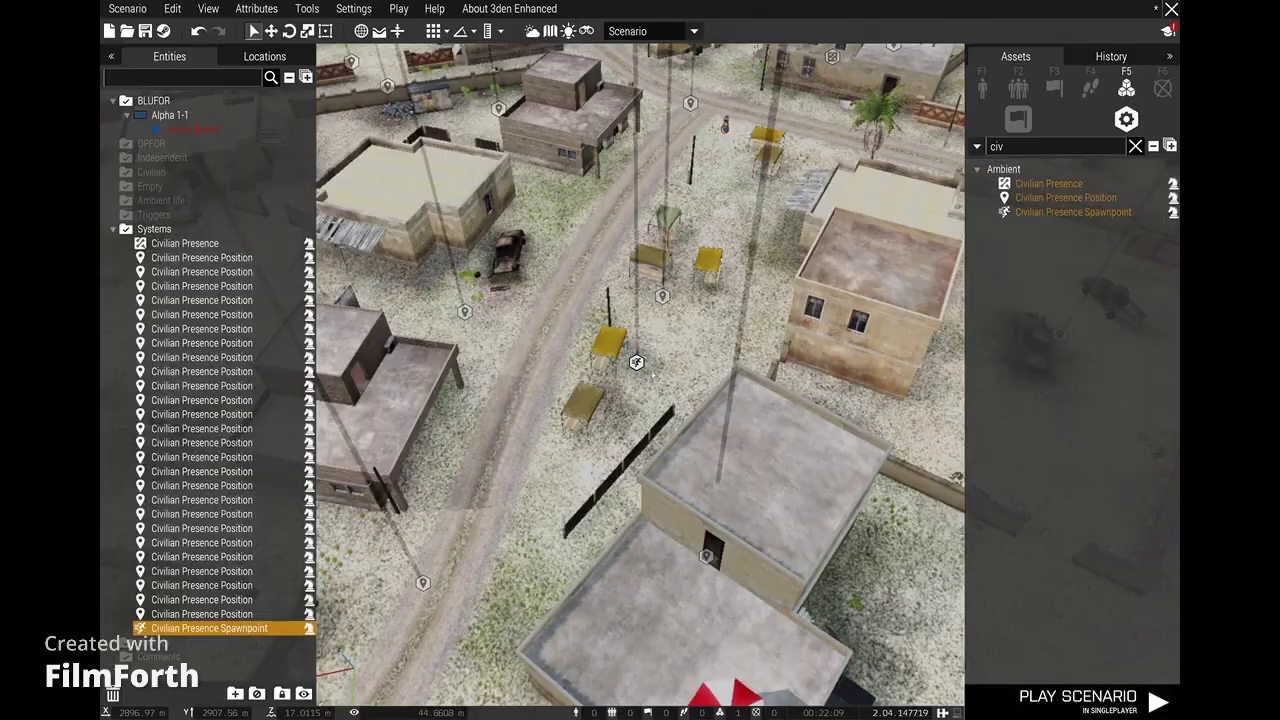
key("d")
left_click_drag(637, 363, 655, 441)
key("w")
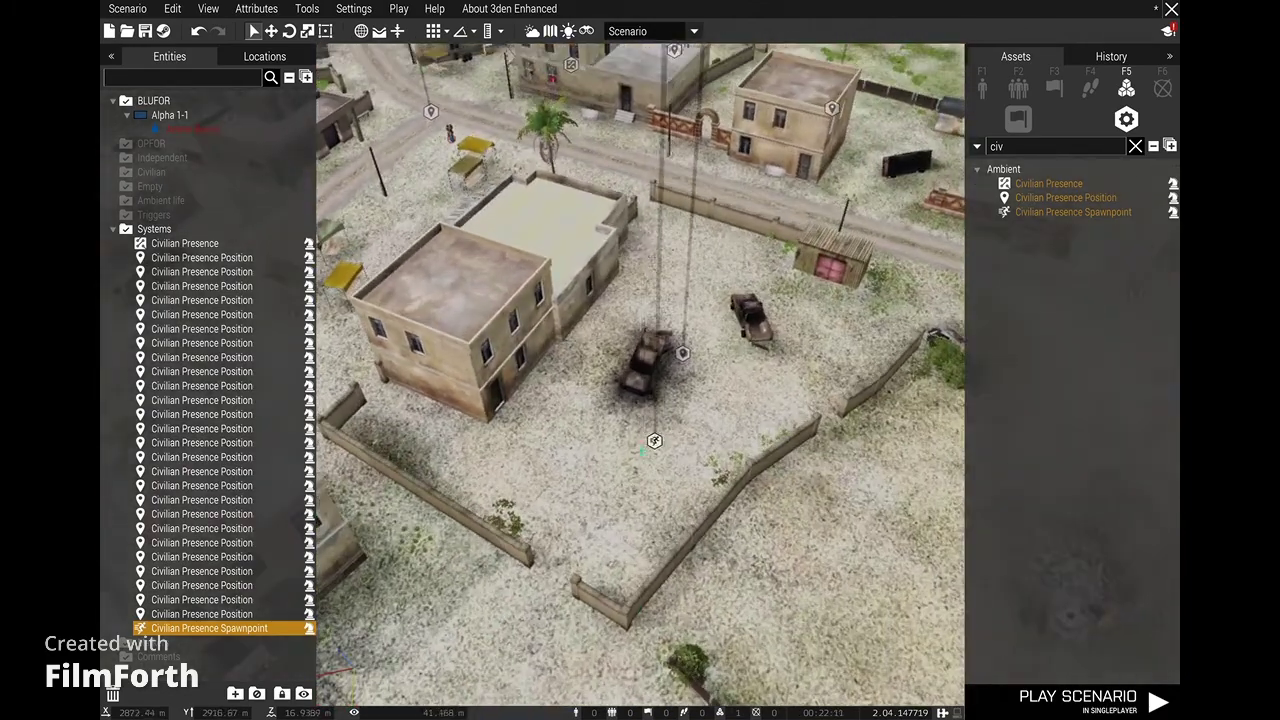
- Paste a spawnpoint copy on the open ground beside the tin-roofed warehouse
key("a")
right_click_drag(588, 440, 785, 460)
key("w")
key("a")
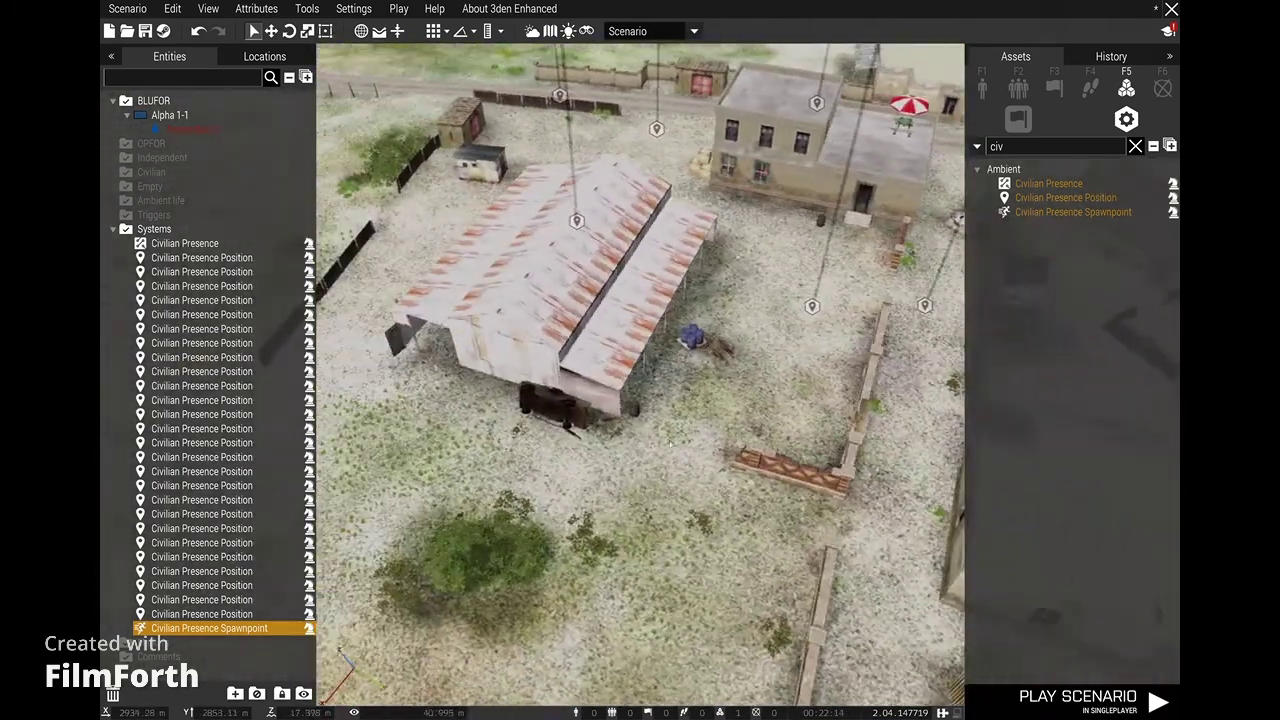
key("w")
key("d")
key("w")
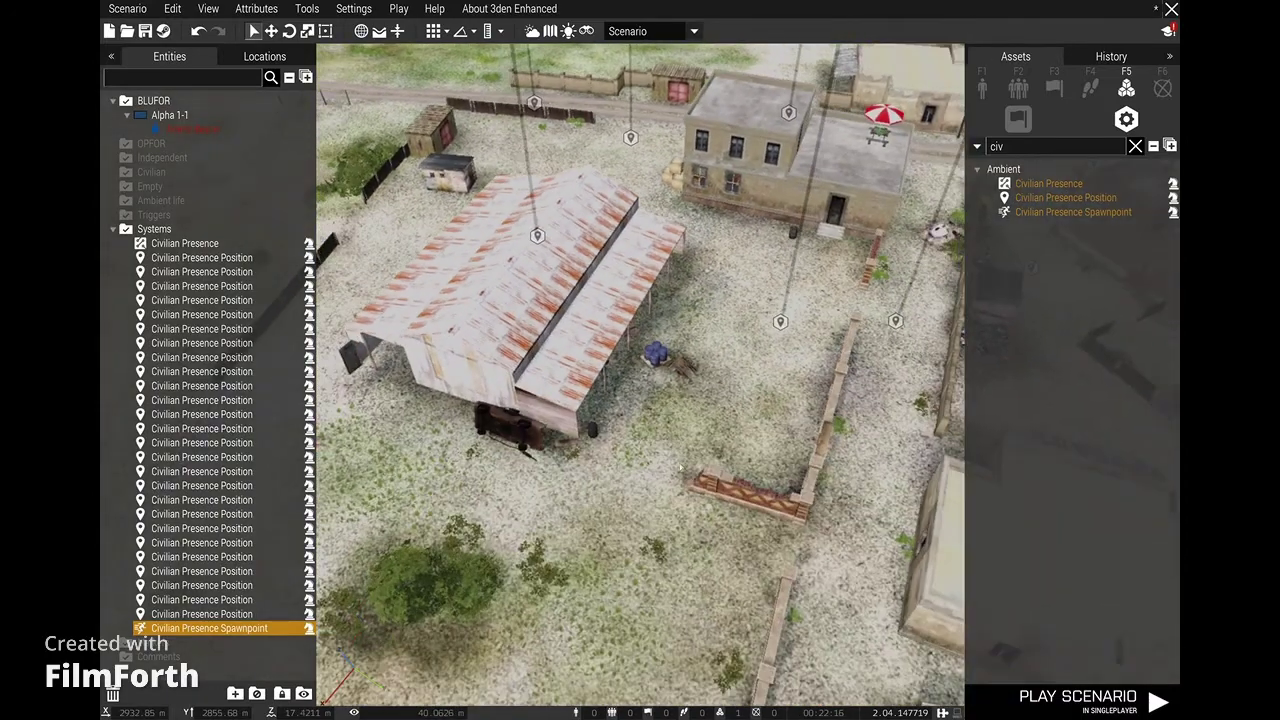
key("s")
key("w")
right_click_drag(680, 467, 717, 464)
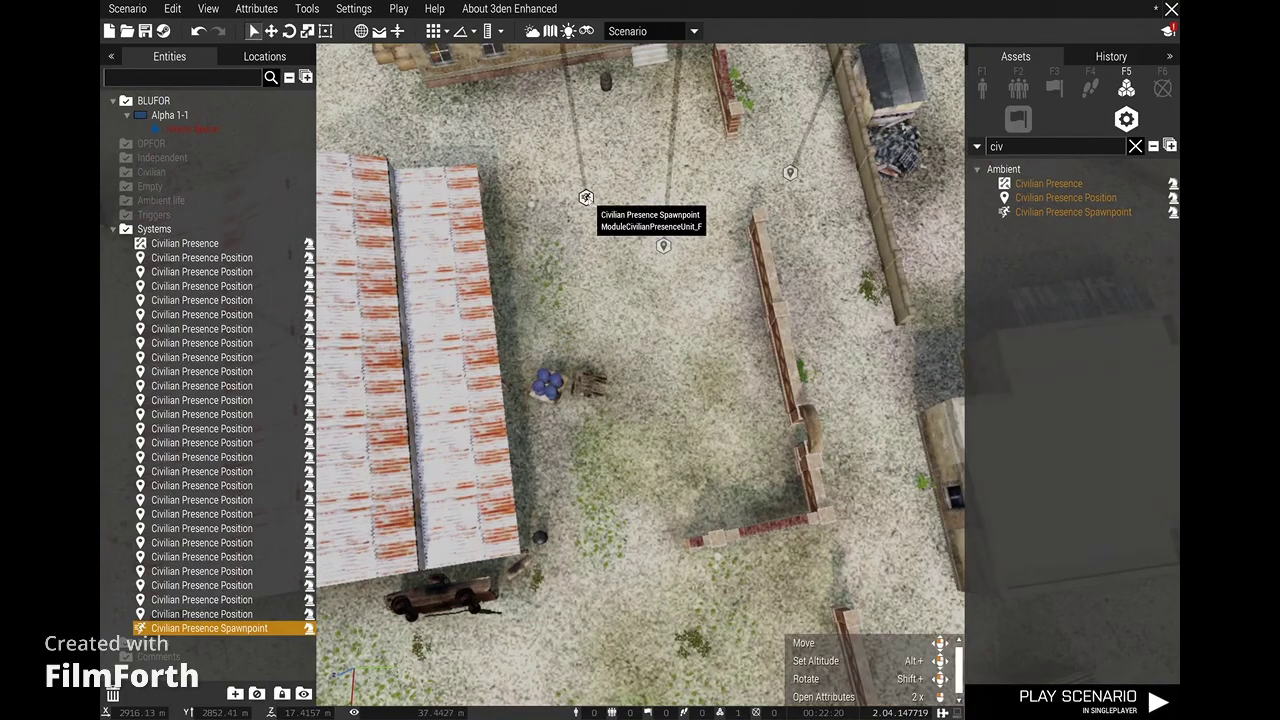
key("ctrl+v")
right_click_drag(586, 198, 612, 190)
key("w")
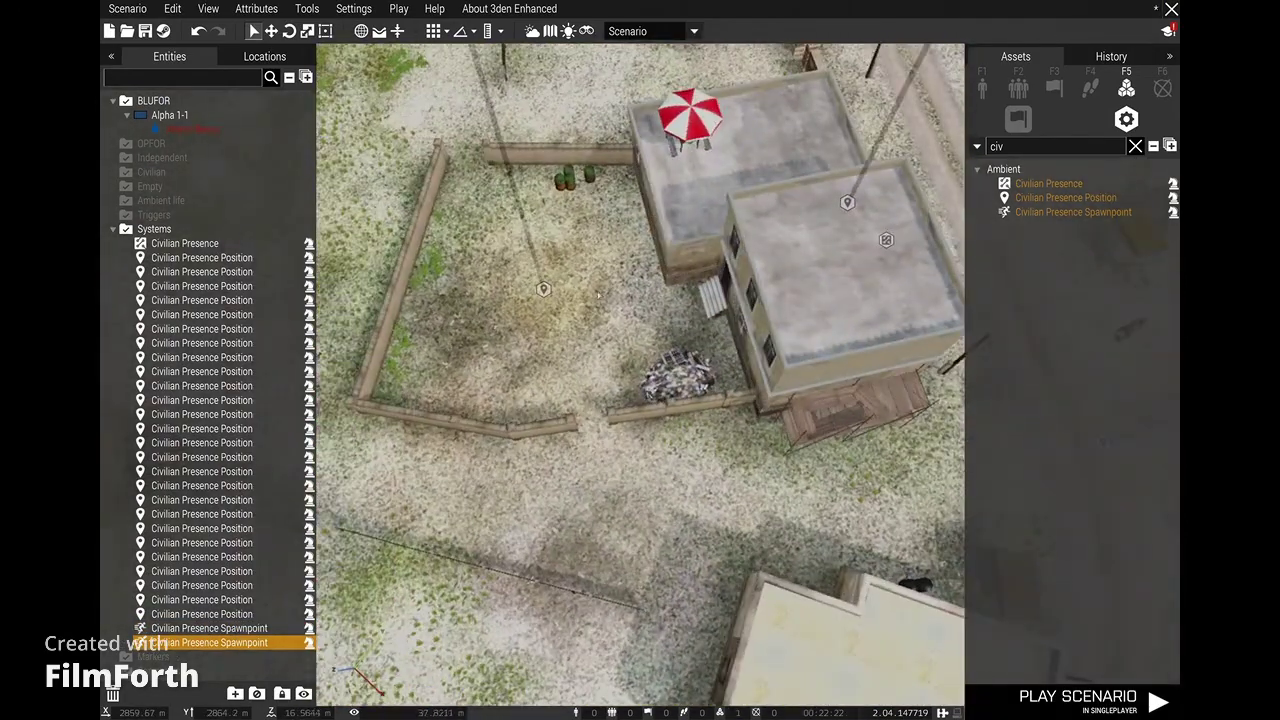